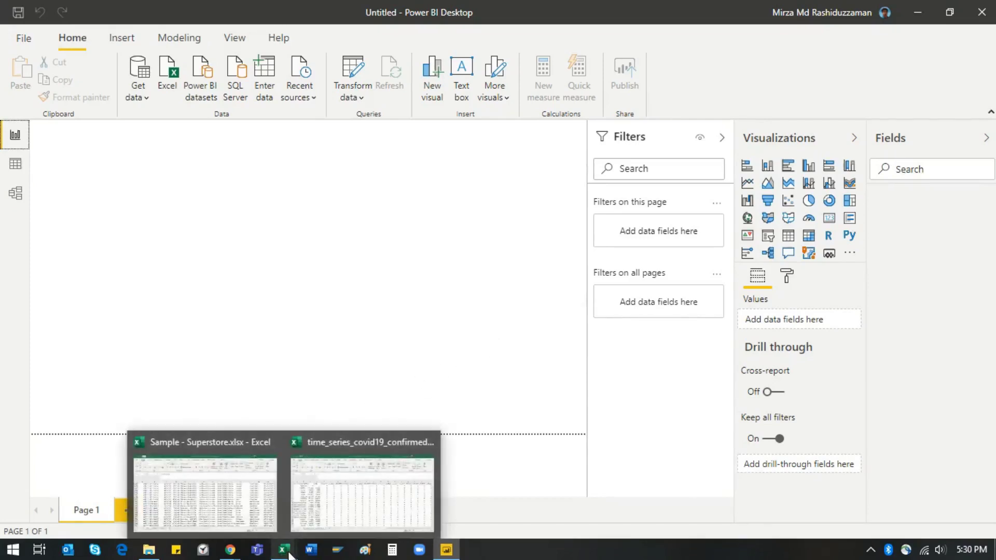
- Bring the Sample - Superstore workbook forward and point out the customer ID in cell F7
mouse_move(285, 556)
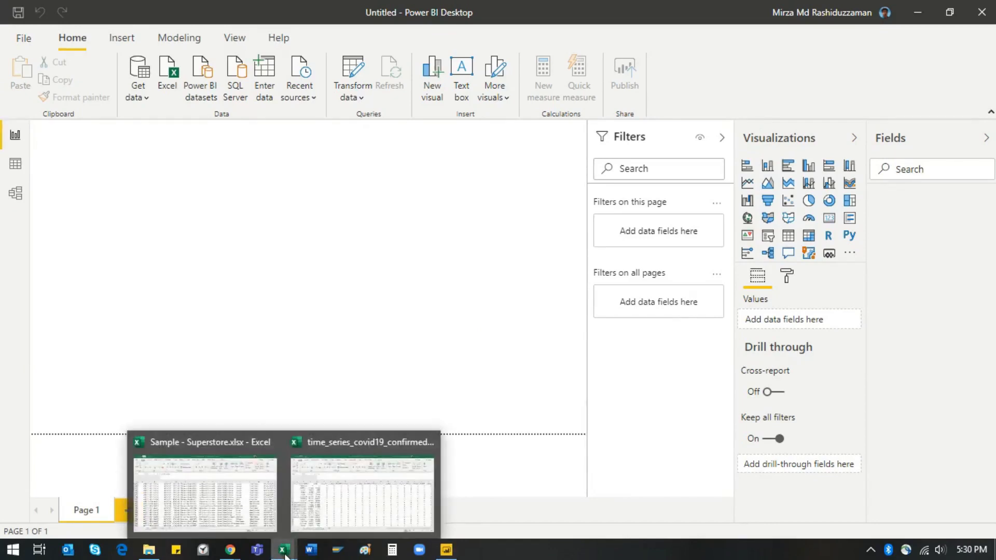
left_click(262, 490)
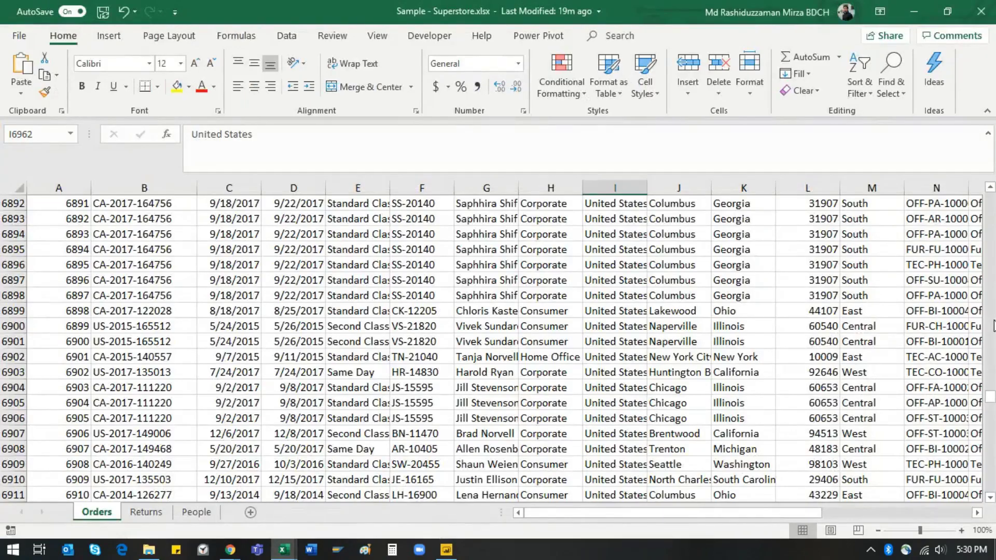
left_click_drag(990, 397, 990, 200)
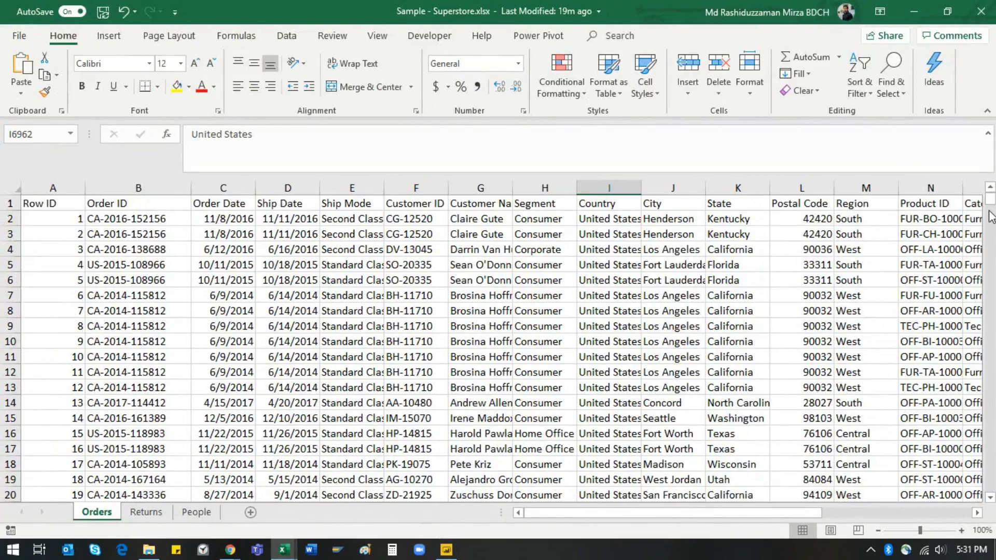
left_click(418, 296)
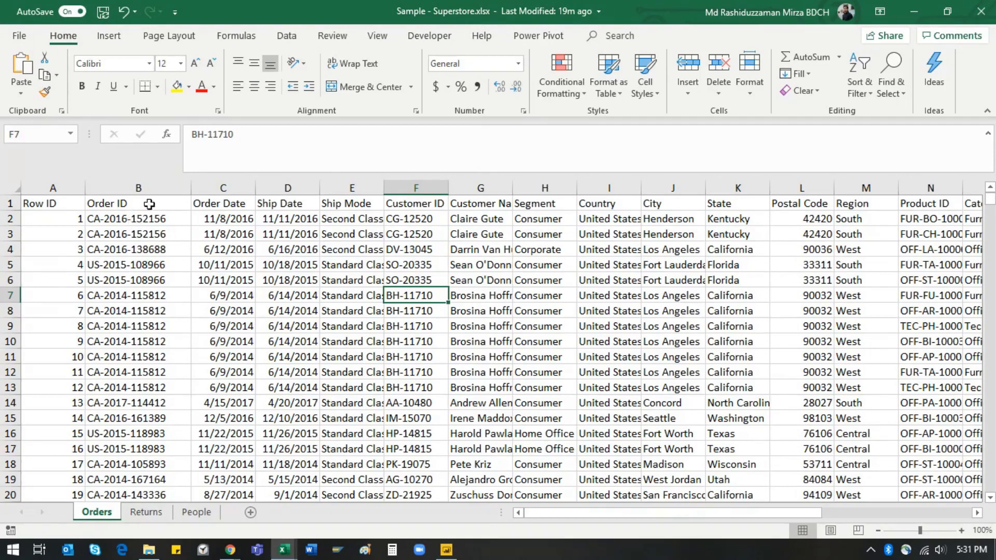
- Review the Order Date, Ship Date, Ship Mode, Customer Name, City and State headings
left_click(231, 205)
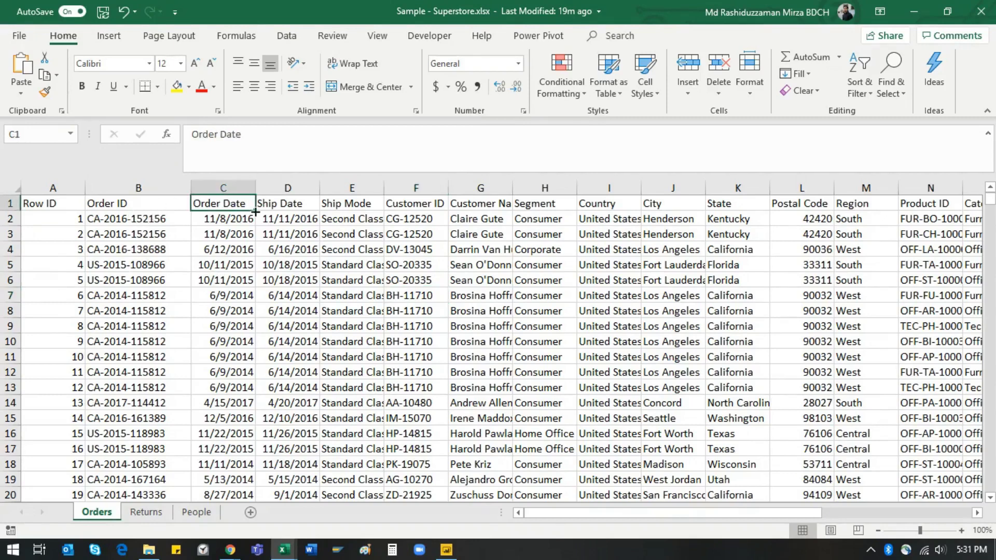
left_click(296, 205)
left_click(364, 204)
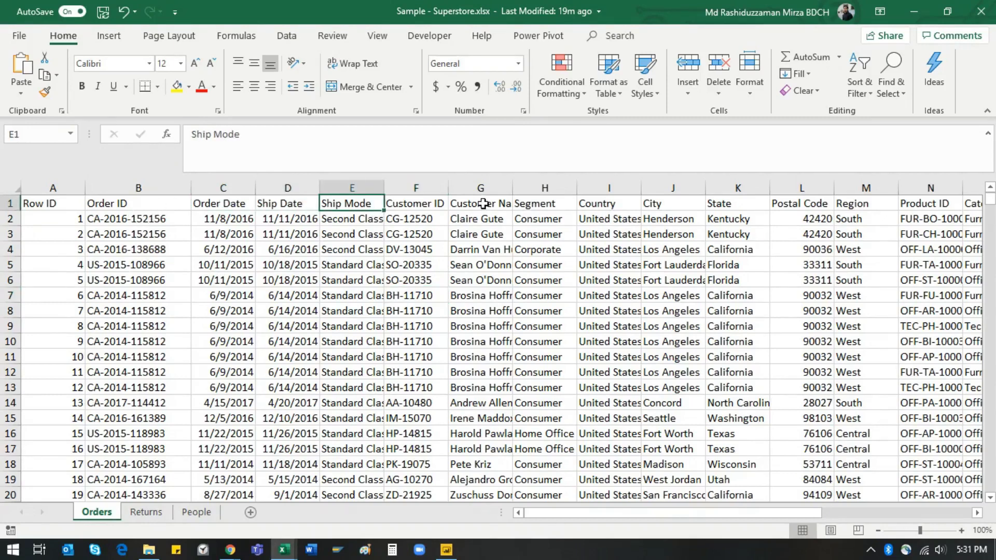
left_click(467, 203)
left_click(645, 204)
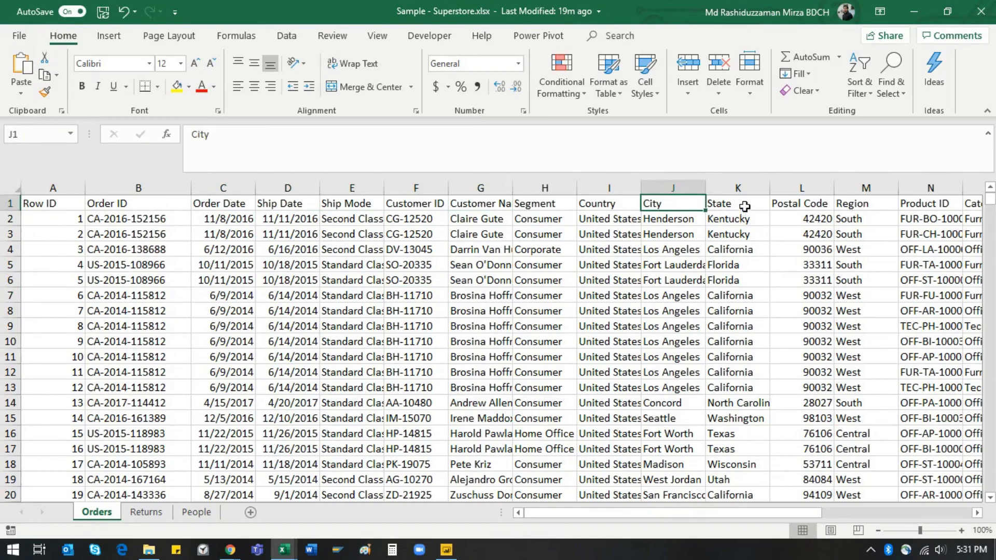
left_click(744, 208)
- Review the Product ID, Category, Product Name, Quantity and Discount headings
left_click_drag(977, 512, 977, 512)
left_click(584, 204)
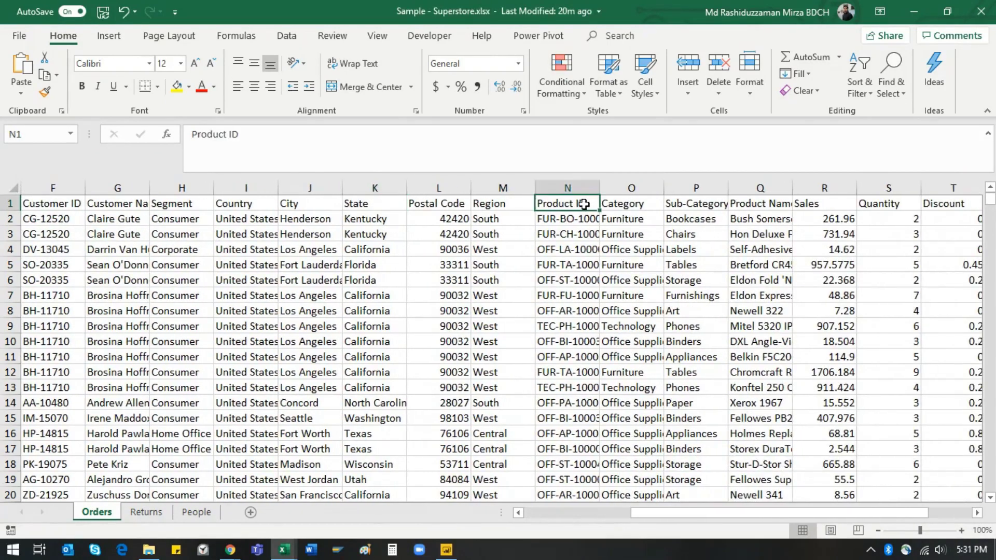
left_click(632, 204)
left_click(781, 204)
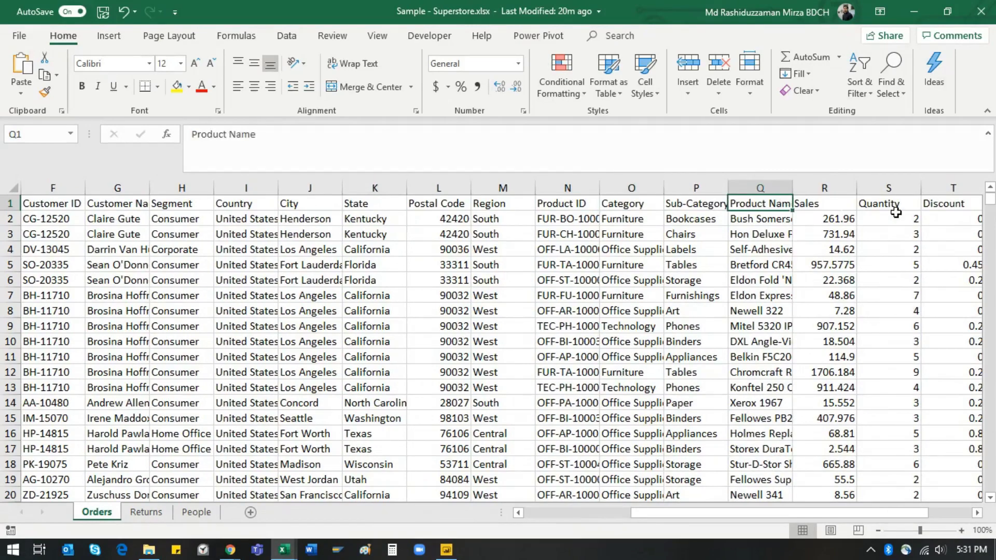
left_click(893, 208)
left_click(945, 204)
left_click_drag(877, 512, 769, 512)
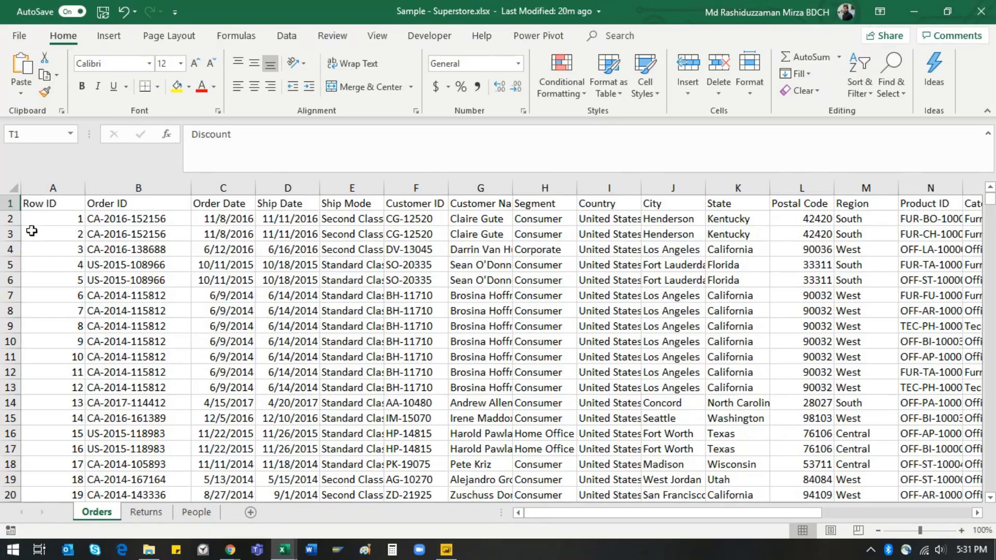
- Review order rows 2 through 7, then switch to the COVID-19 confirmed-cases workbook
left_click(11, 220)
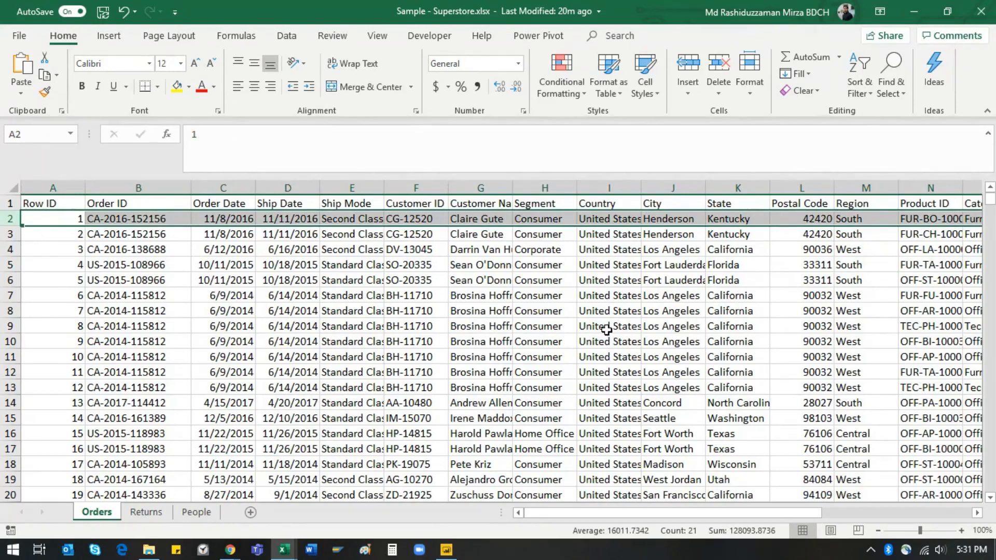
left_click(234, 221)
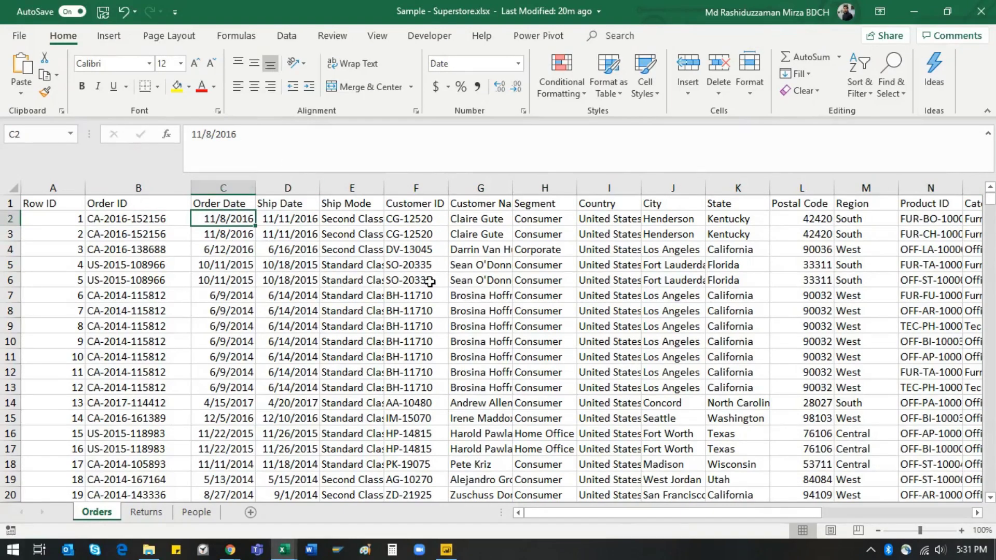
left_click(9, 218)
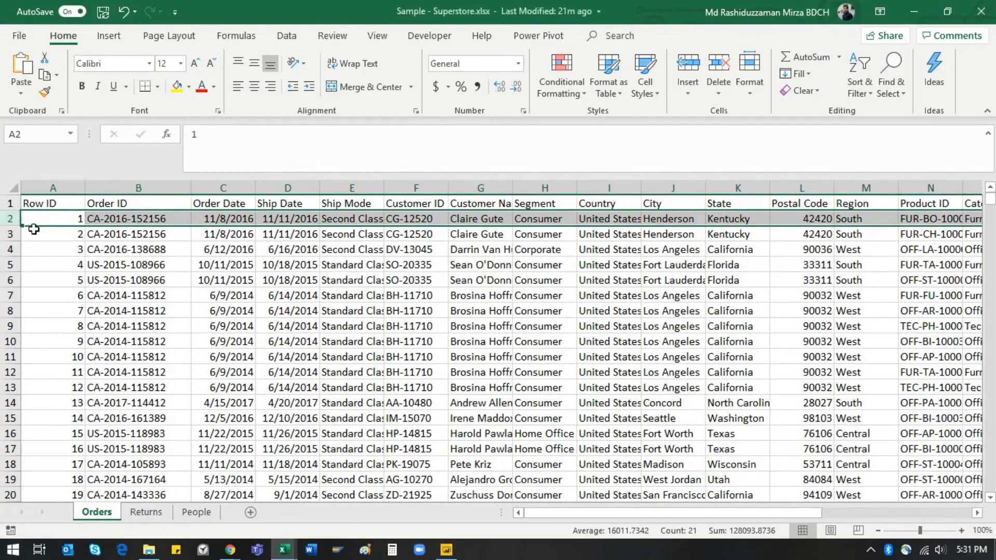
left_click(12, 234)
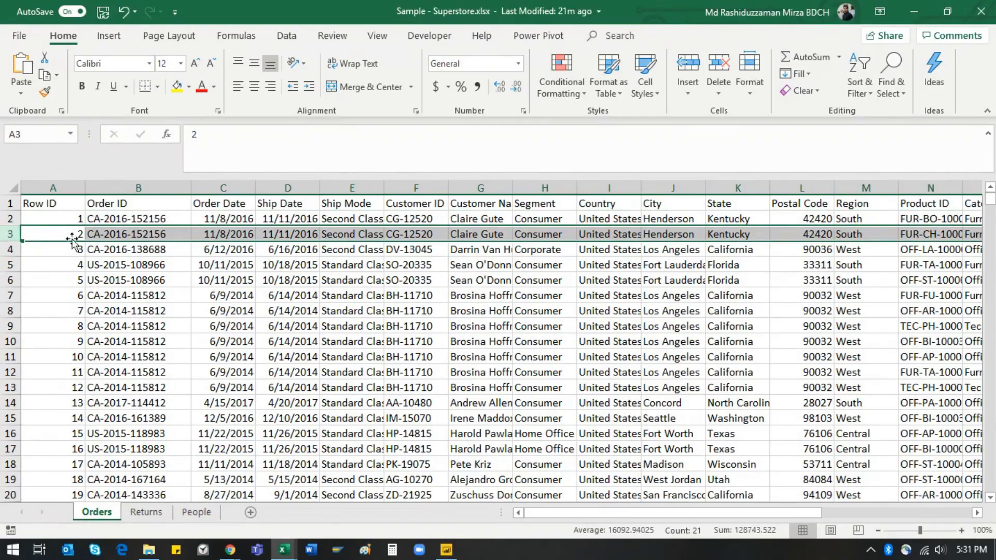
left_click(10, 249)
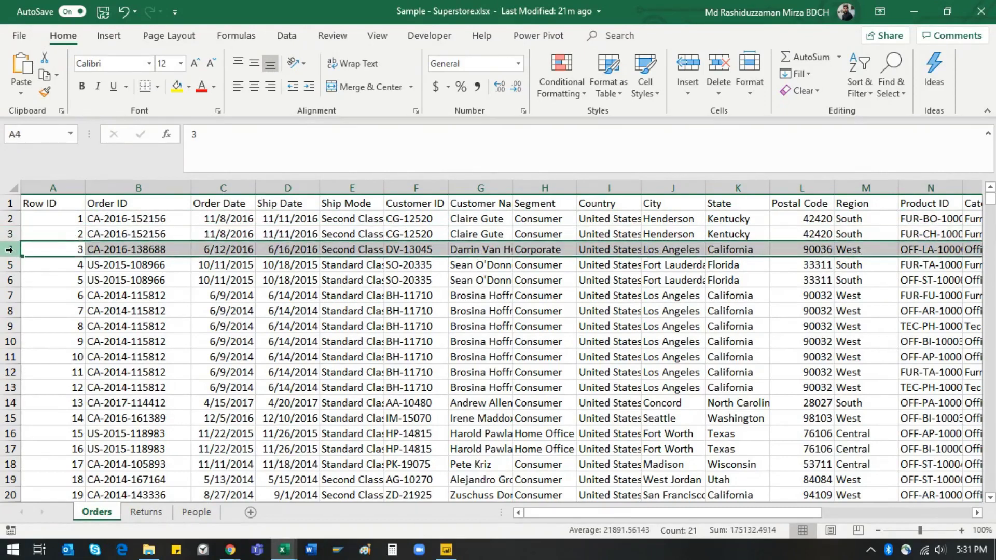
left_click(9, 264)
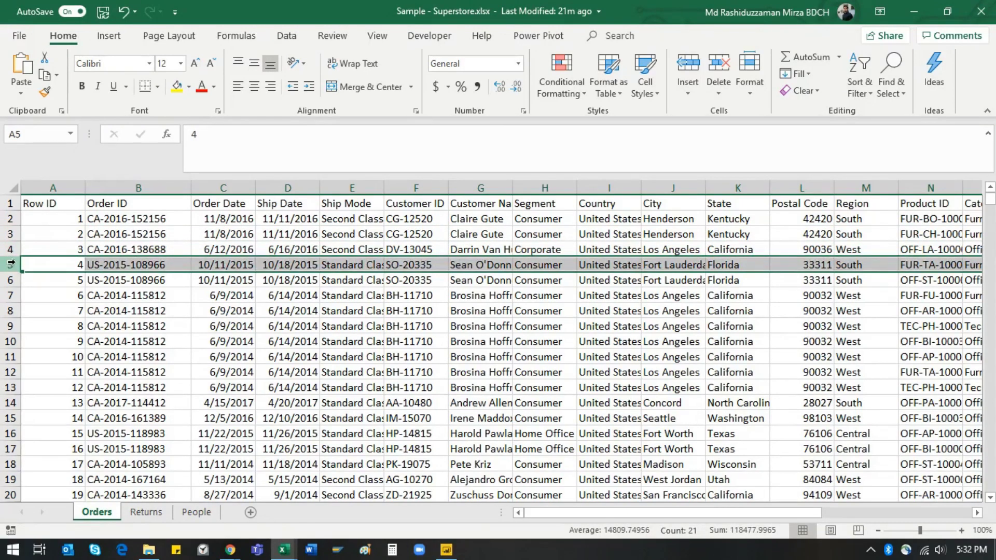
left_click(13, 280)
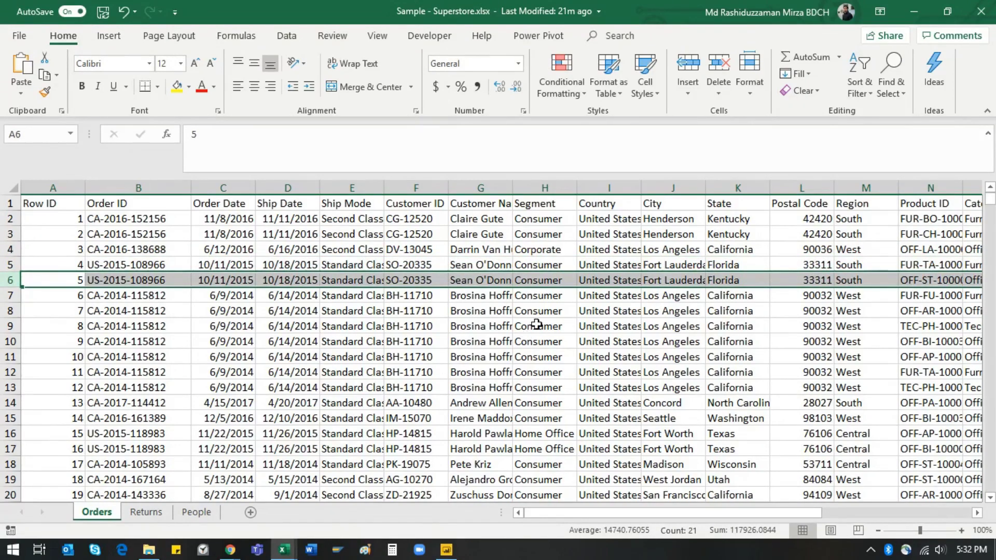
left_click(16, 296)
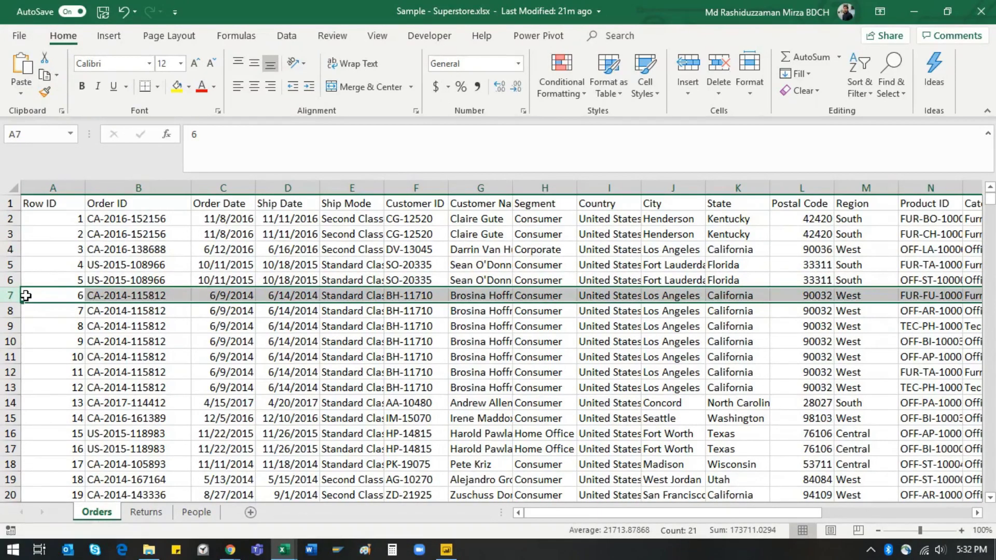
left_click(284, 550)
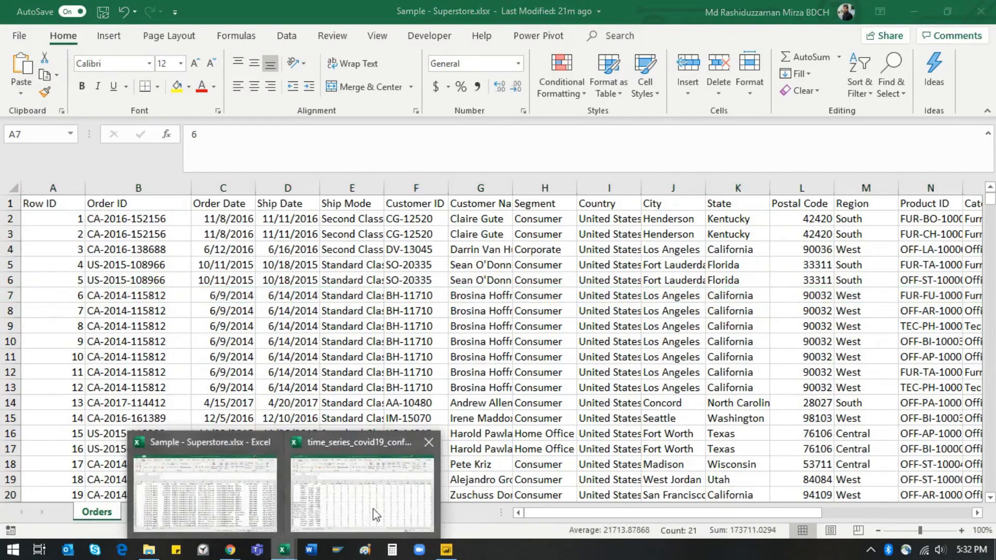
left_click(378, 496)
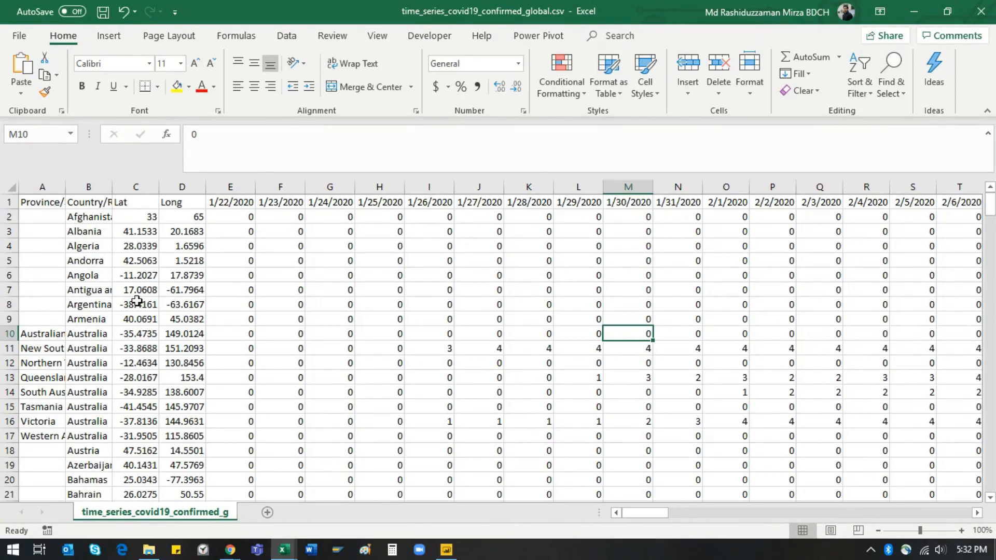
- Inspect the Country/Region values (Afghanistan, Albania) and the 1/22/2020 and 1/23/2020 date columns
left_click(92, 204)
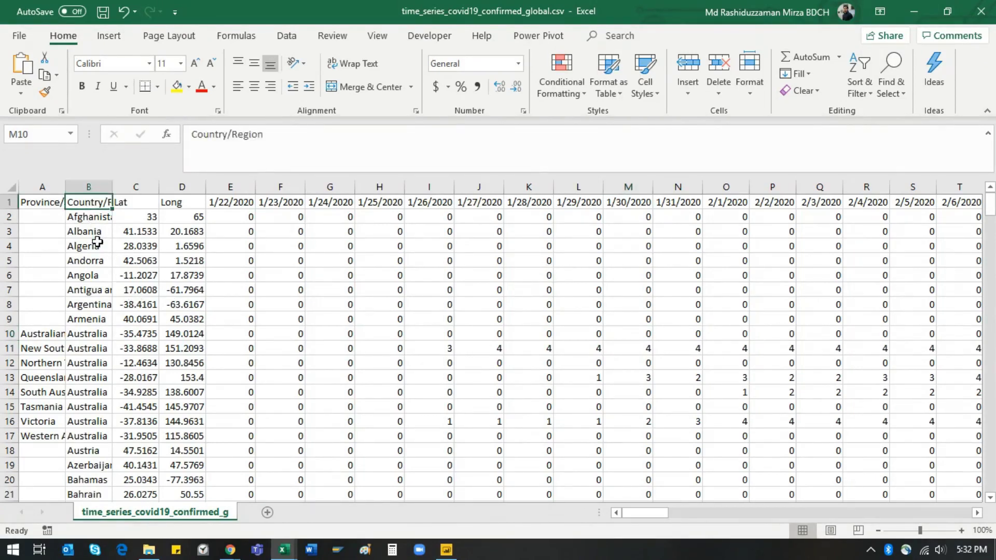
left_click(95, 218)
left_click(96, 230)
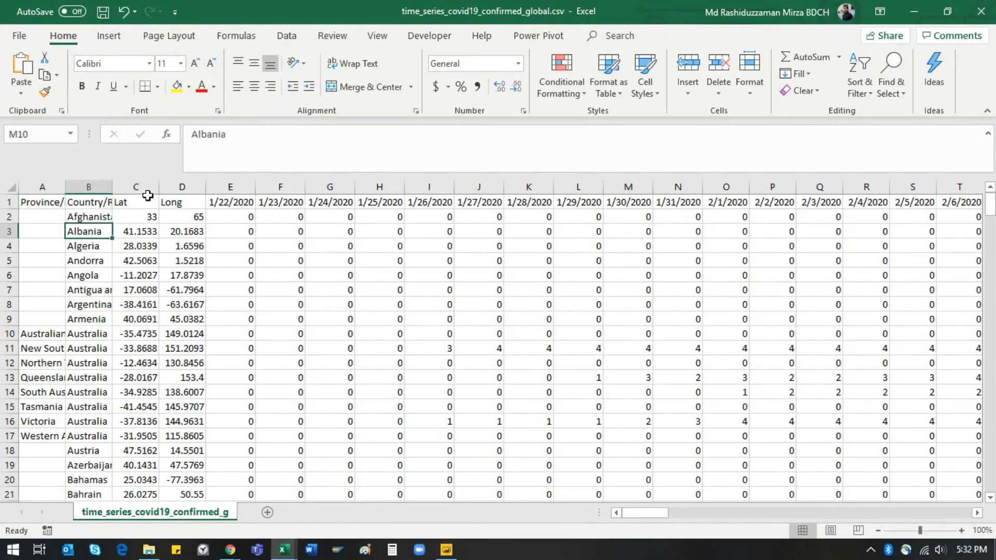
left_click(247, 203)
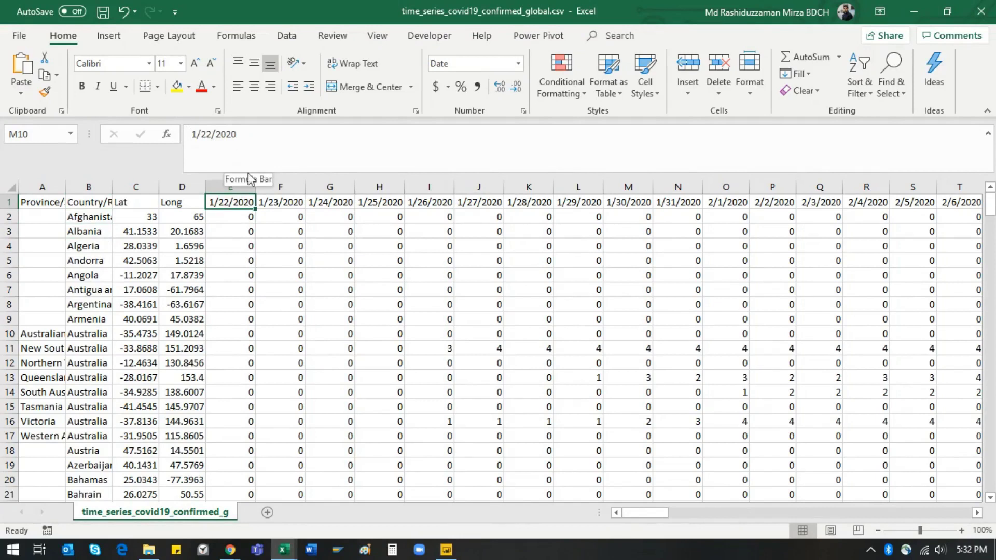
left_click(279, 205)
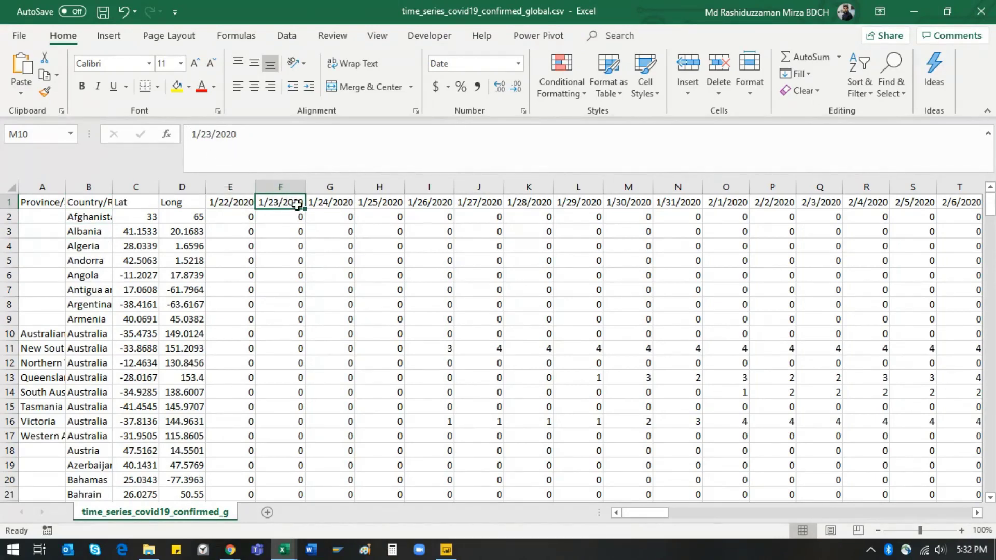
left_click(240, 188)
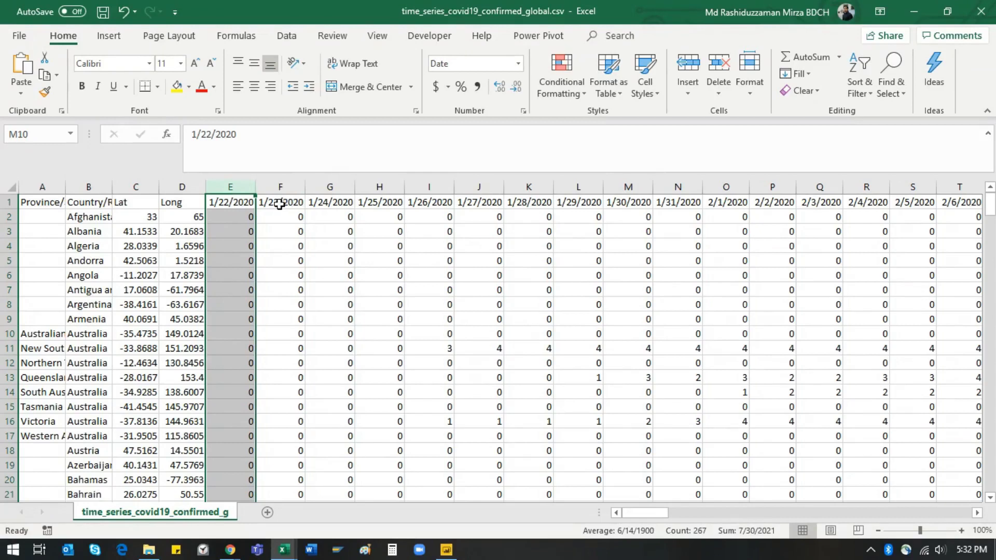
- Scan the daily columns 1/23 to 1/31/2020, then switch back to the Sample - Superstore workbook
left_click(282, 185)
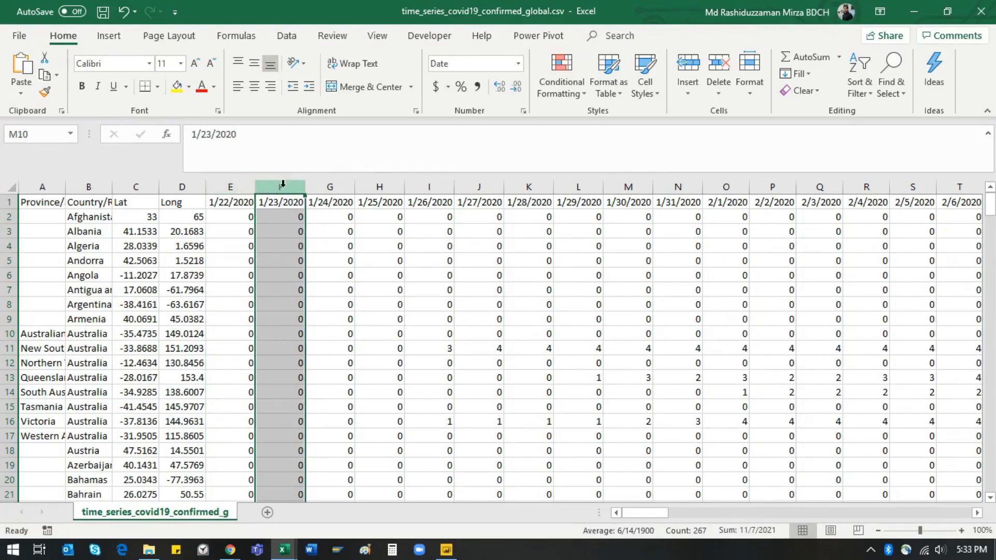
left_click(330, 187)
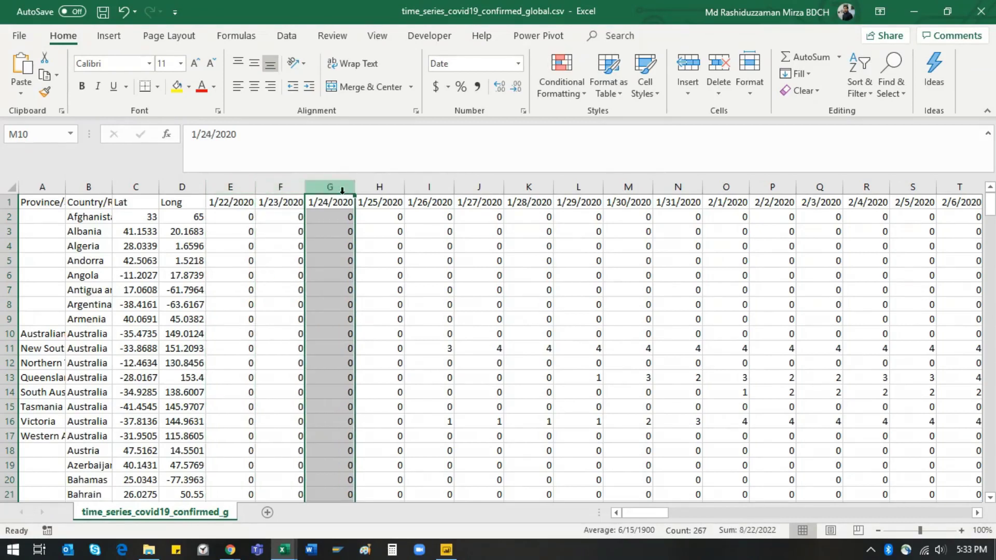
left_click(382, 187)
left_click(437, 189)
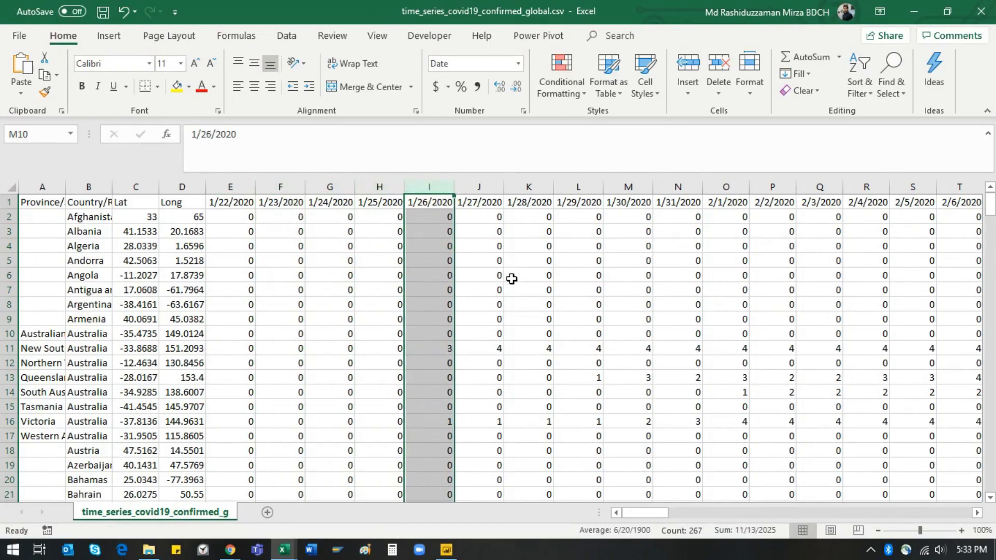
left_click(481, 188)
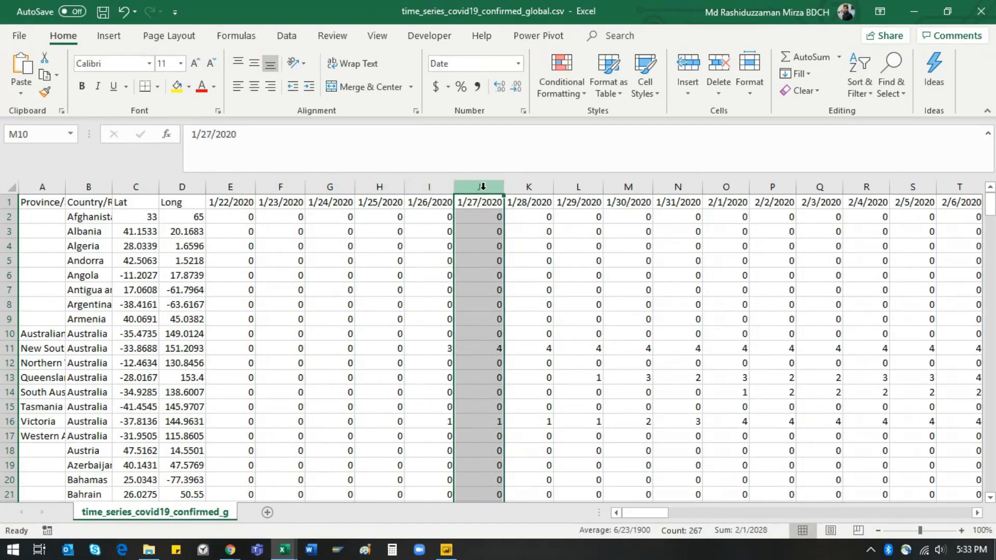
left_click(530, 188)
left_click(578, 188)
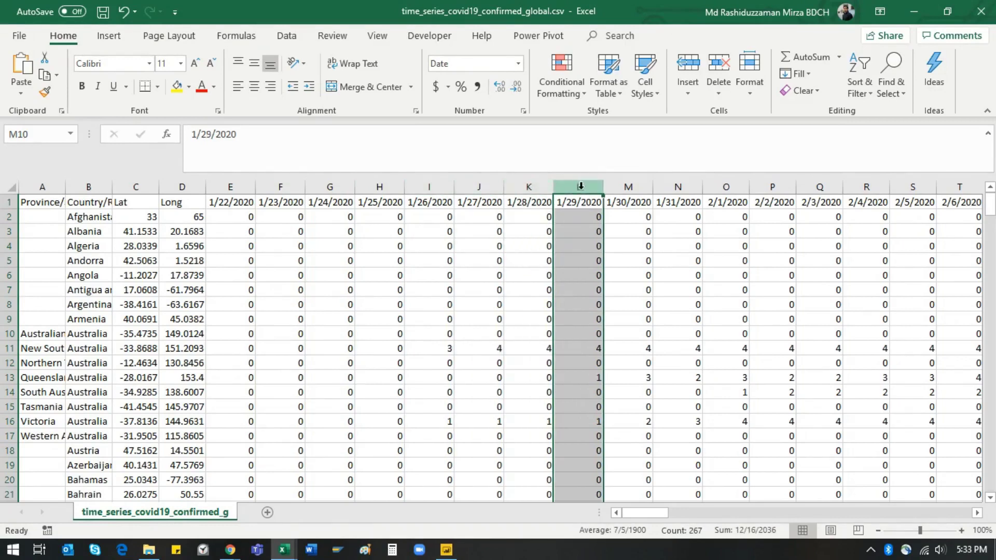
left_click(633, 185)
left_click(675, 186)
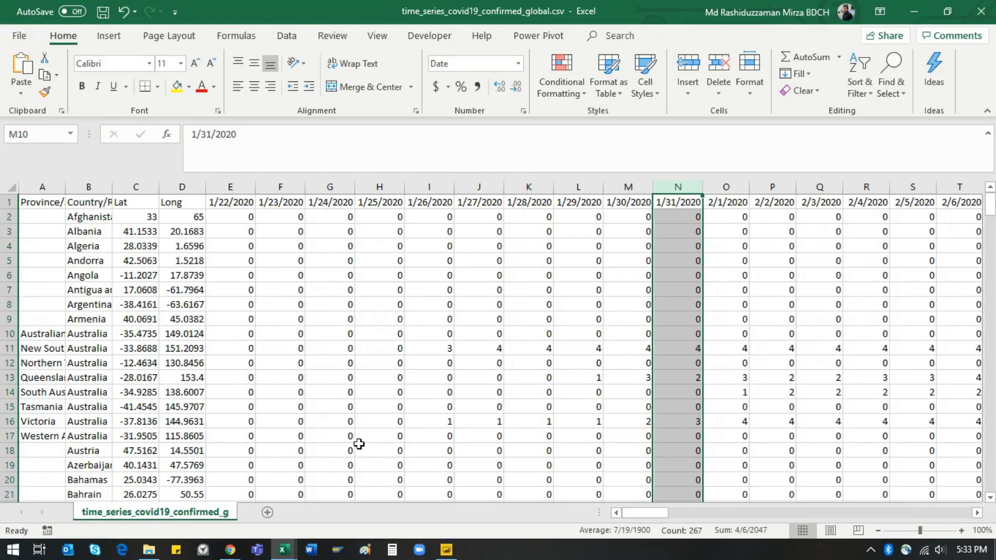
left_click(284, 551)
left_click(205, 490)
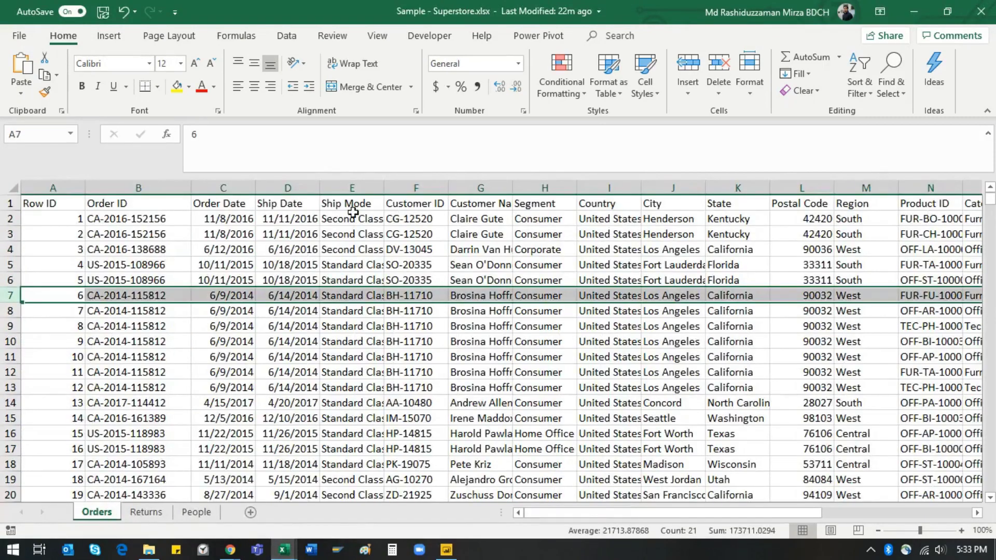
- Scroll down through the Superstore orders, then return to the COVID confirmed-cases CSV
left_click_drag(991, 210, 992, 262)
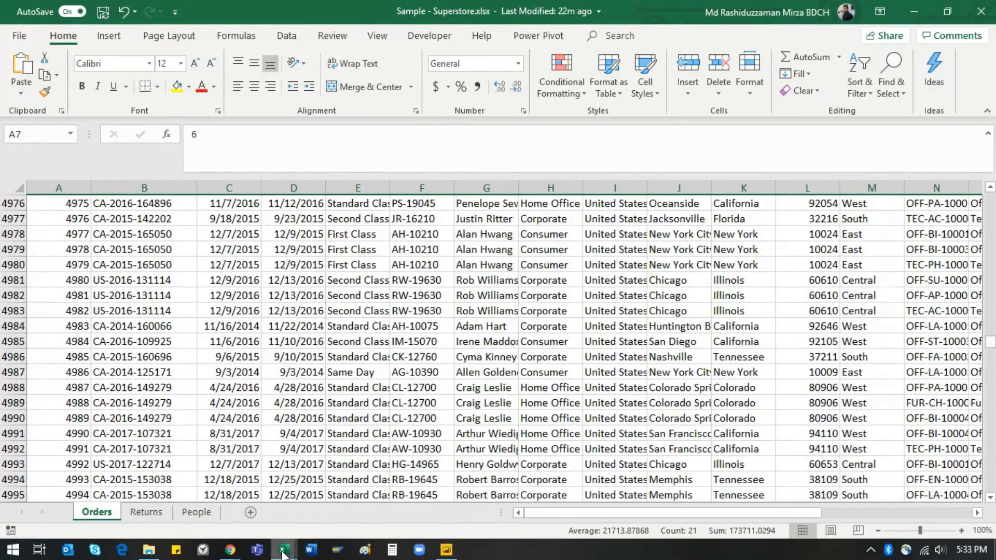
mouse_move(283, 553)
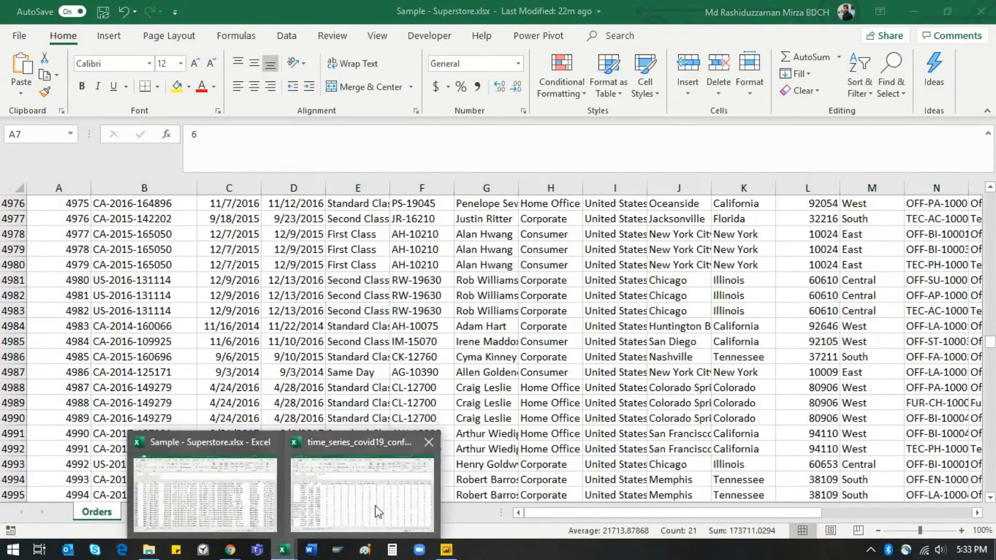
left_click(374, 506)
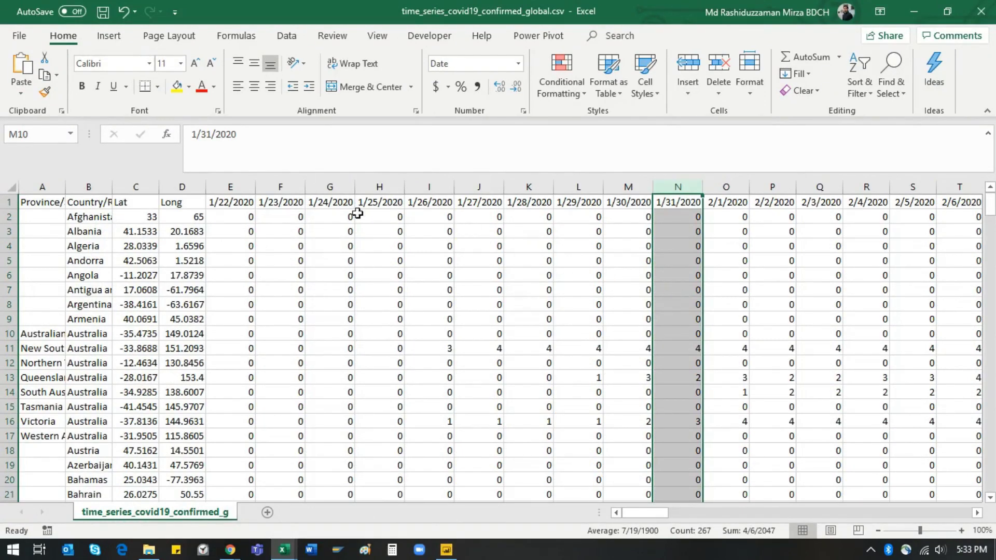
- Scan the 1/22 to 1/27/2020 date columns, then switch over to Power BI Desktop
left_click(230, 185)
left_click(280, 186)
left_click(330, 187)
left_click(379, 187)
left_click(429, 187)
left_click(479, 187)
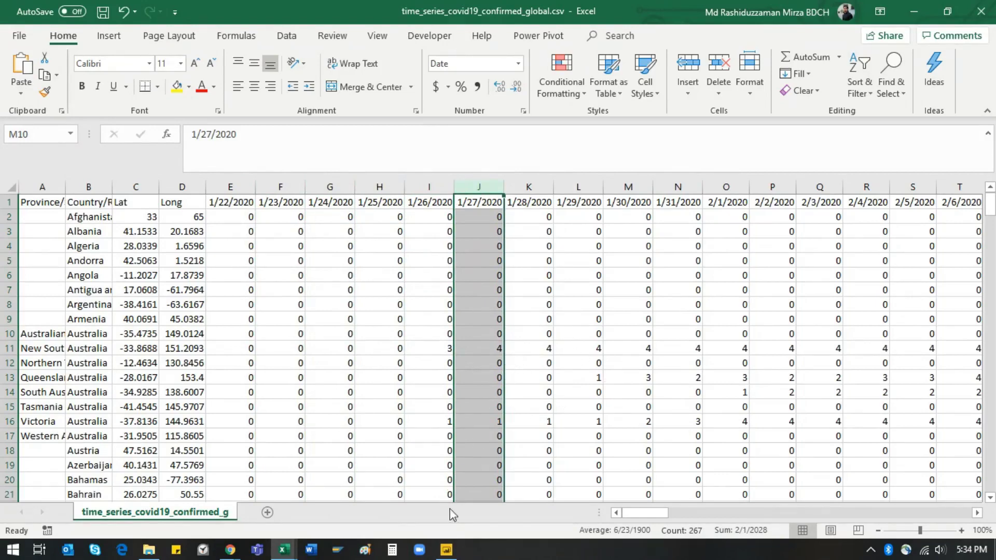
left_click(446, 549)
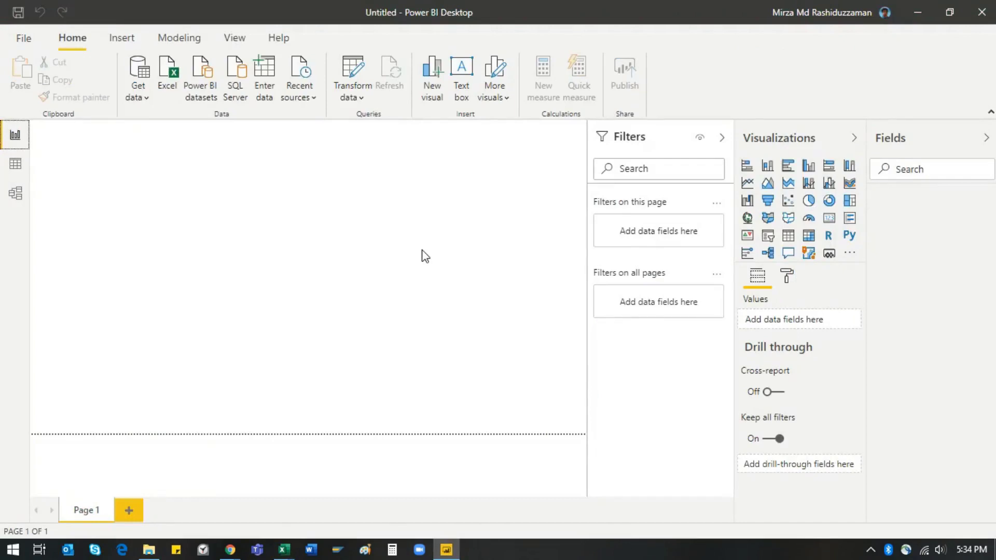
mouse_move(284, 549)
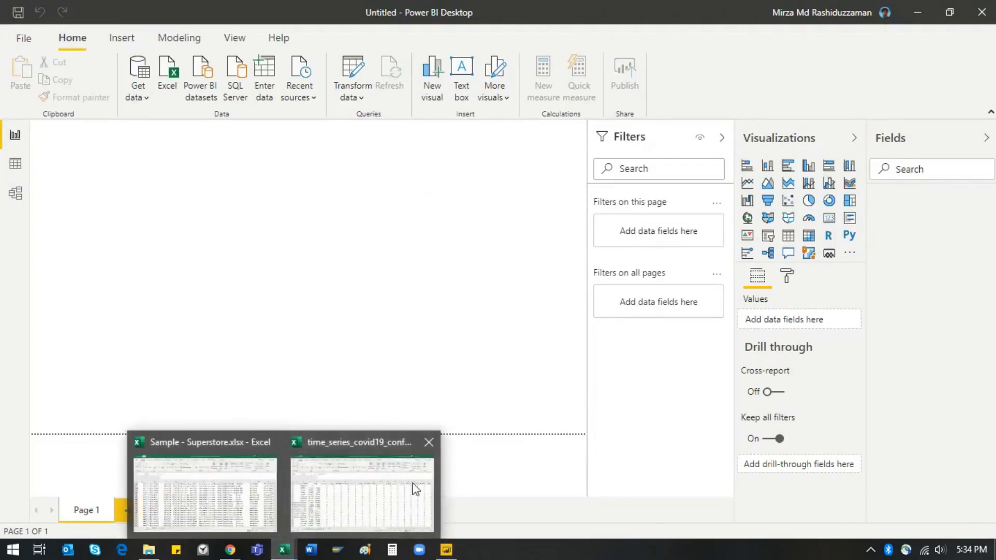
left_click(436, 485)
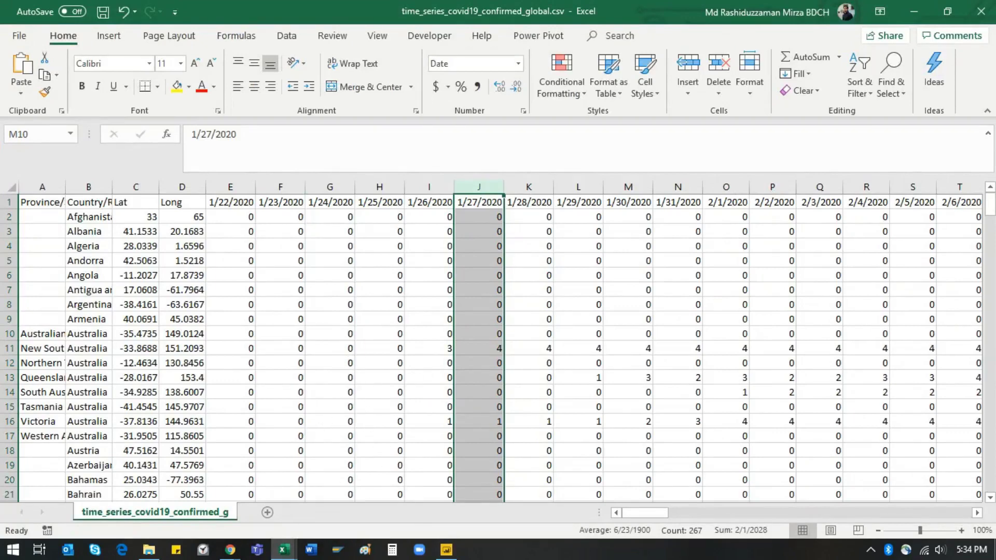
left_click(446, 550)
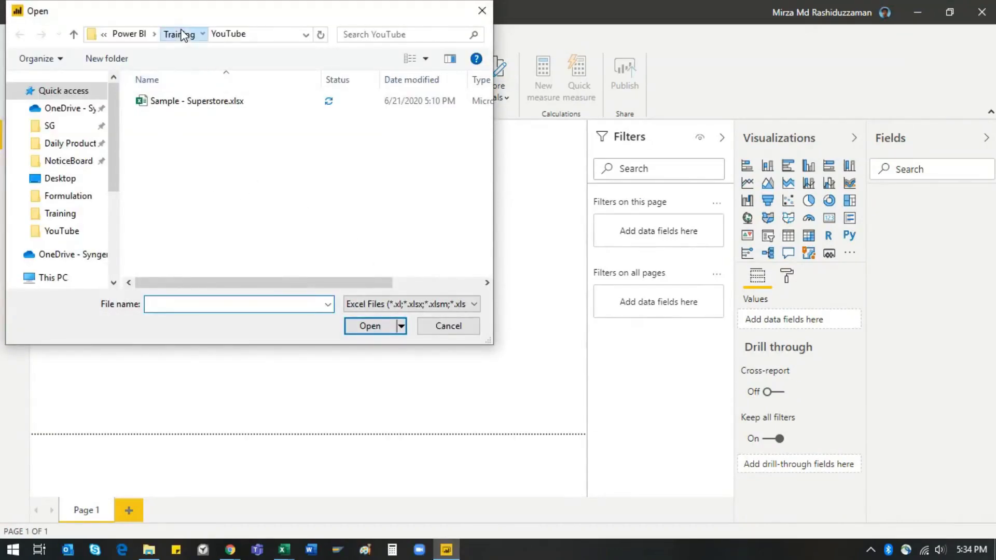
- Navigate the Open dialog up to Power BI, then down through Training into YouTube
left_click(178, 34)
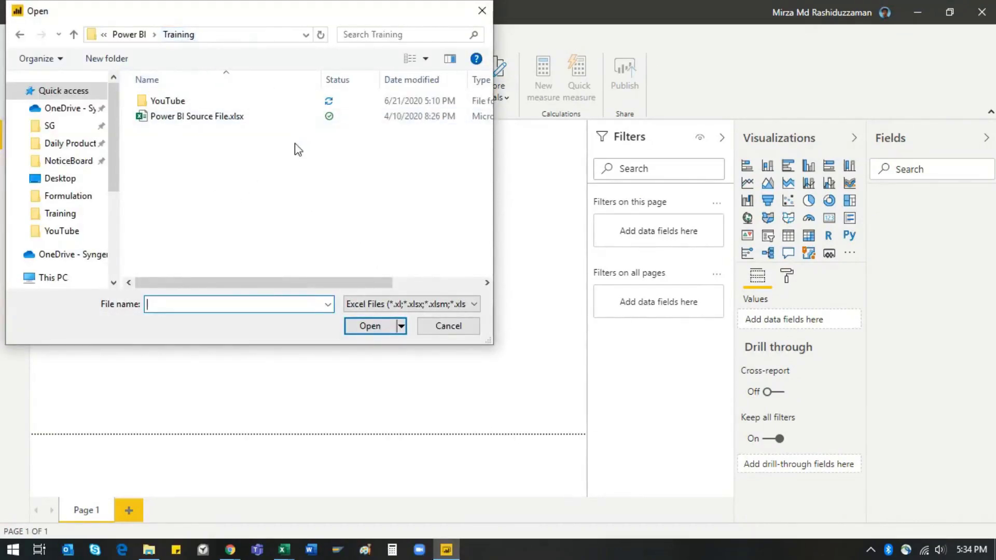
left_click(140, 35)
double_click(178, 117)
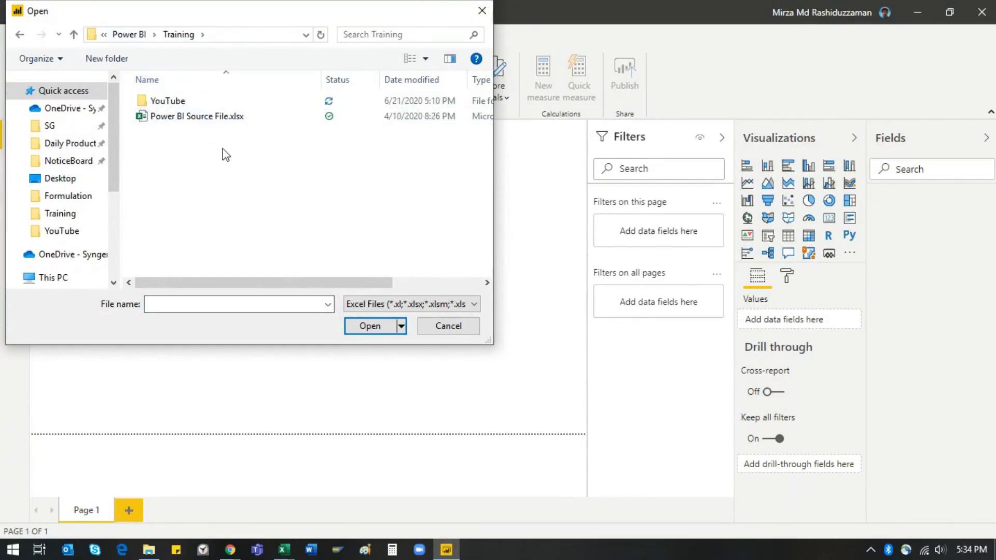
double_click(177, 103)
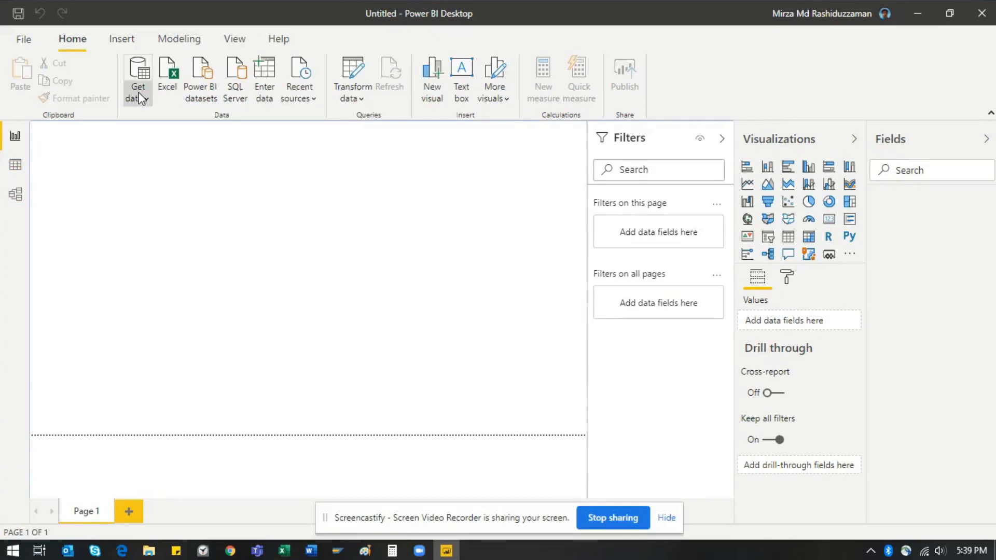
- Import time_series_covid19_confirmed_global.csv from the Training folder via Get data > Text/CSV
left_click(140, 98)
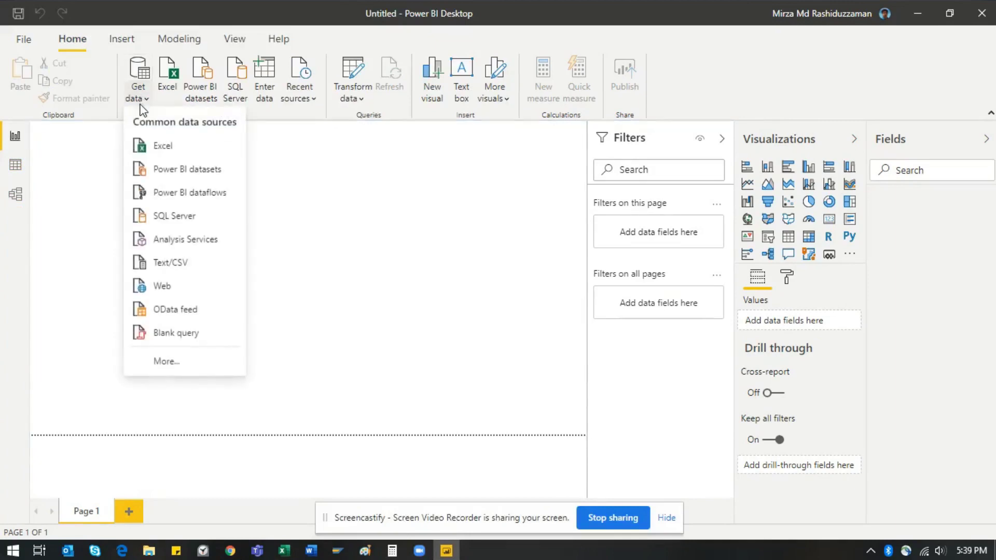
left_click(192, 262)
left_click(179, 36)
left_click(217, 119)
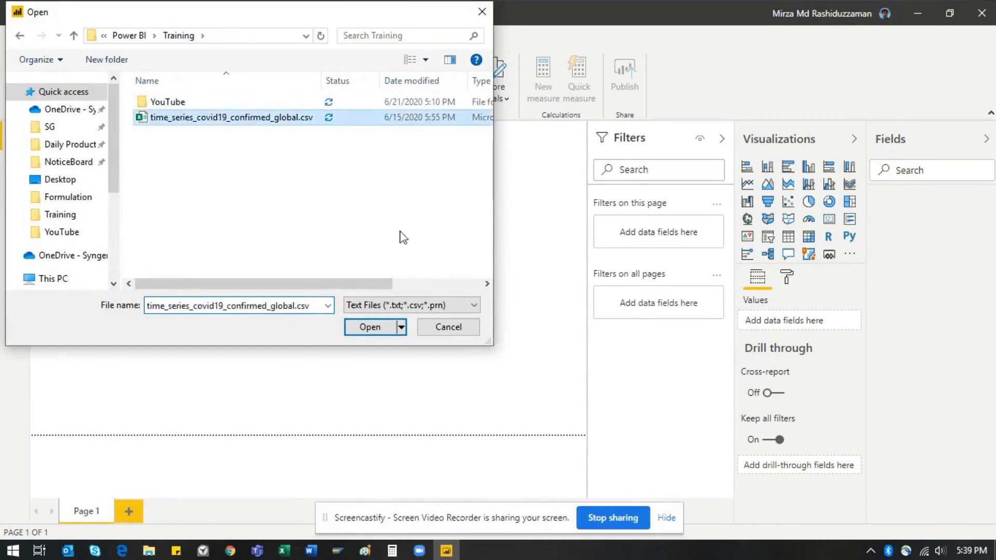
left_click(375, 331)
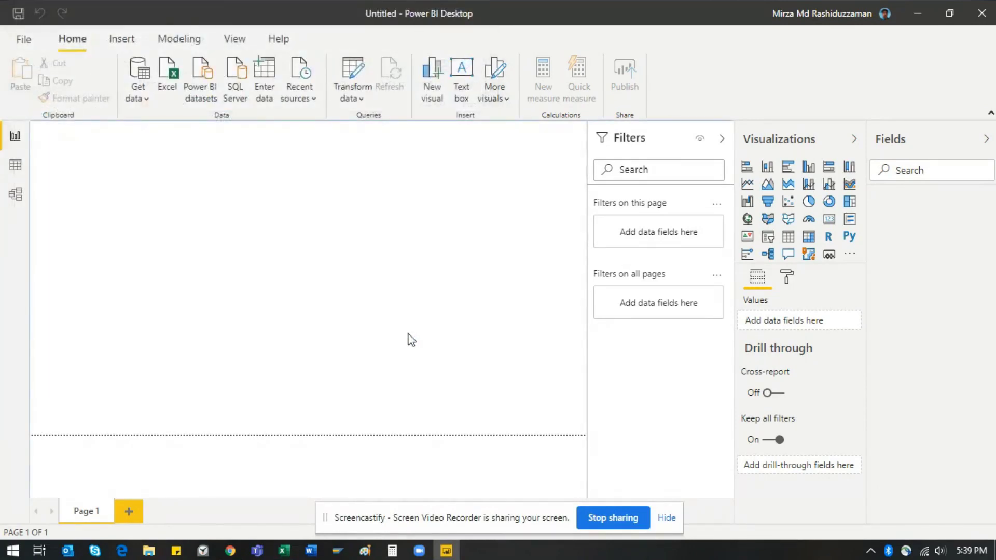
left_click(666, 518)
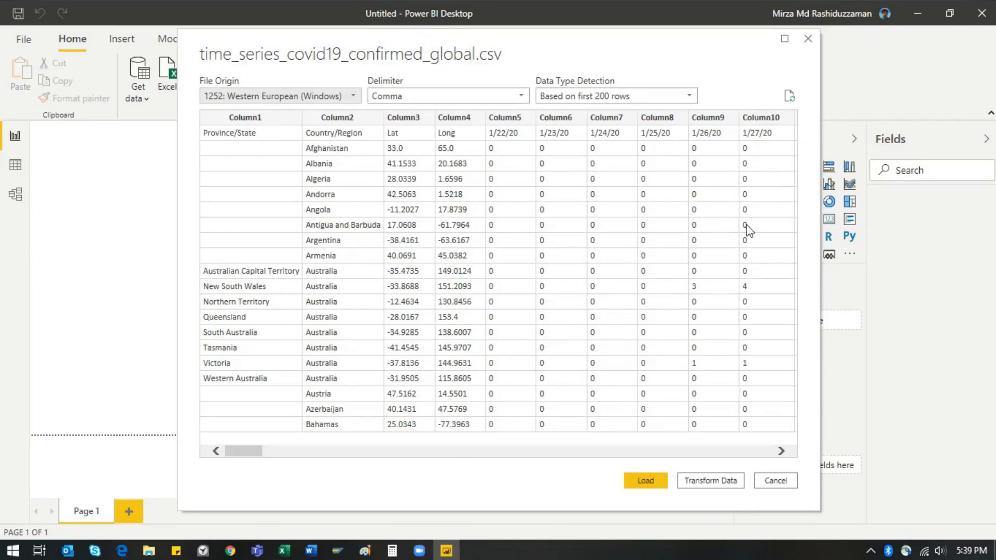
- Choose Transform Data in the CSV preview to load the query into Power Query Editor
left_click(726, 482)
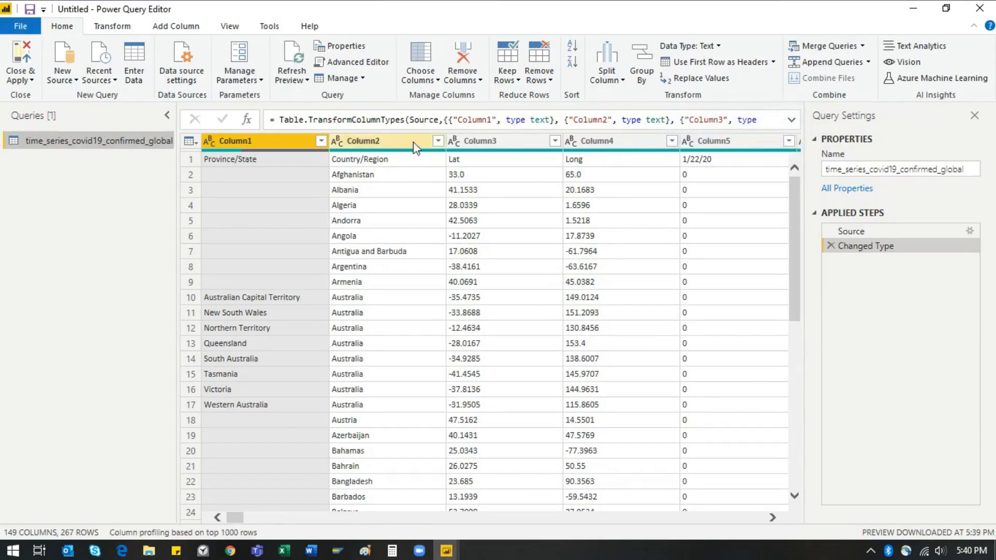
left_click(735, 65)
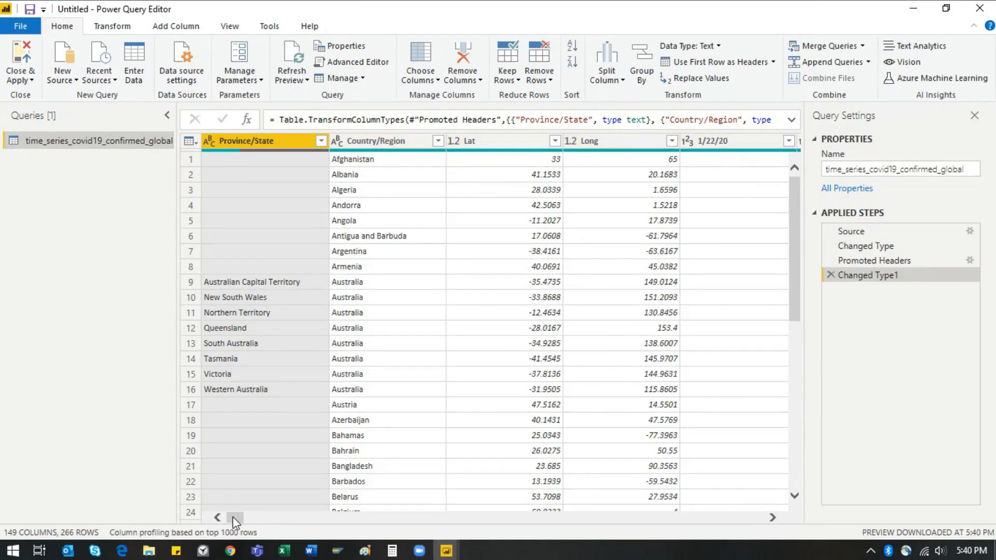
left_click_drag(235, 518, 241, 517)
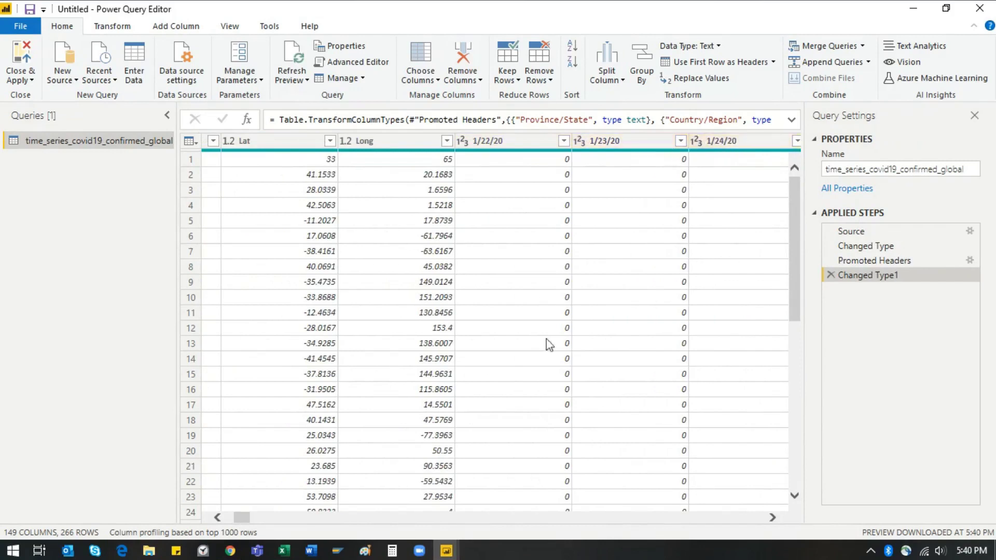
left_click_drag(241, 518, 222, 522)
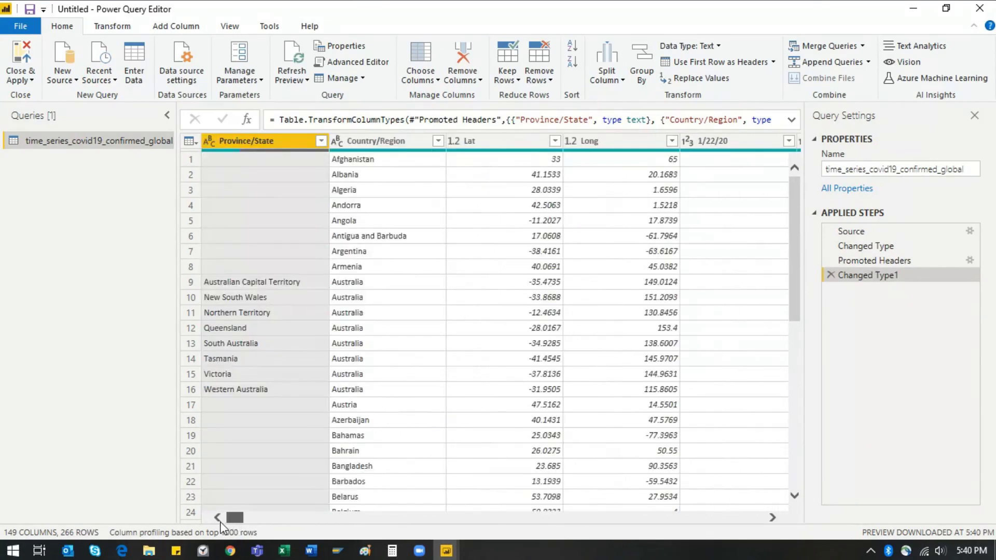
left_click(773, 518)
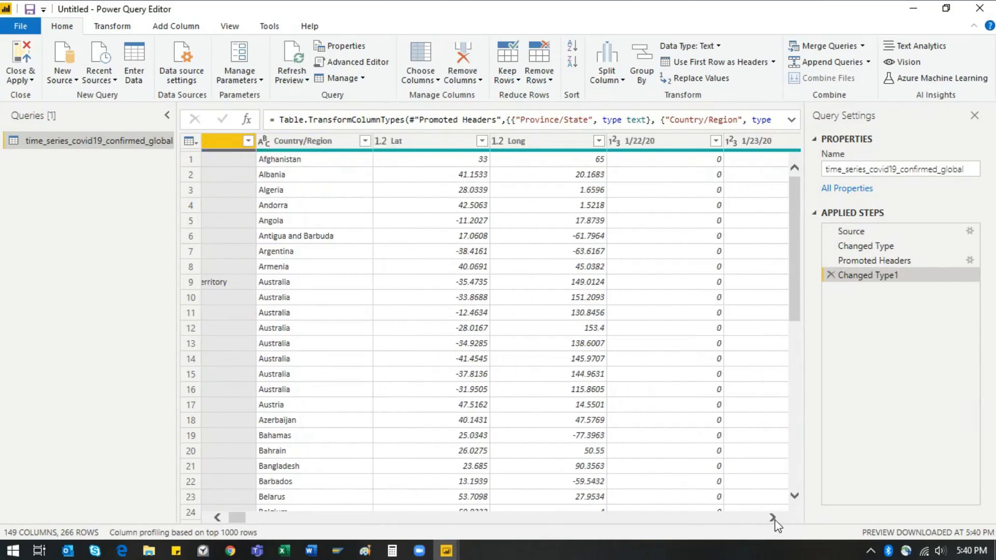
left_click(773, 518)
left_click(772, 518)
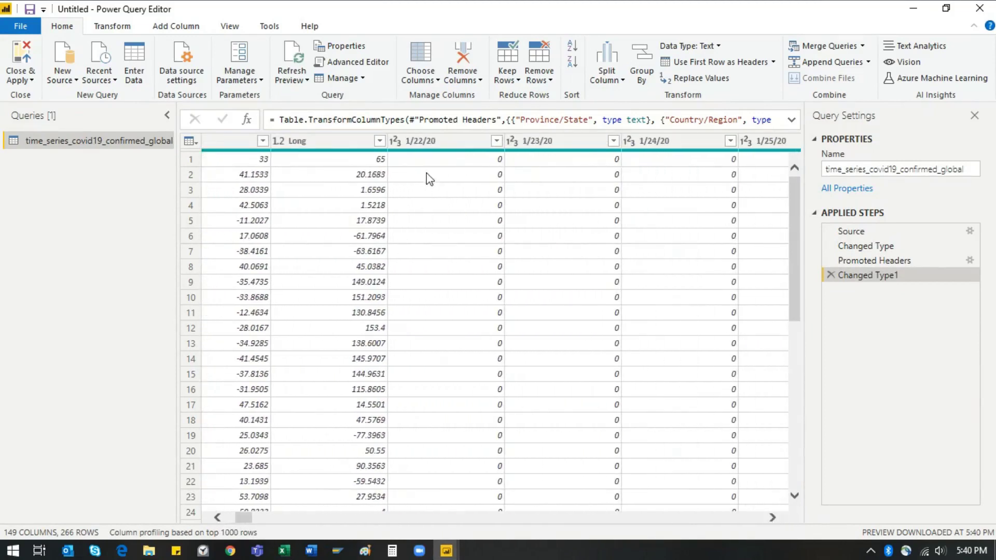
left_click(434, 141)
left_click(773, 518)
left_click(773, 517)
left_click(774, 517)
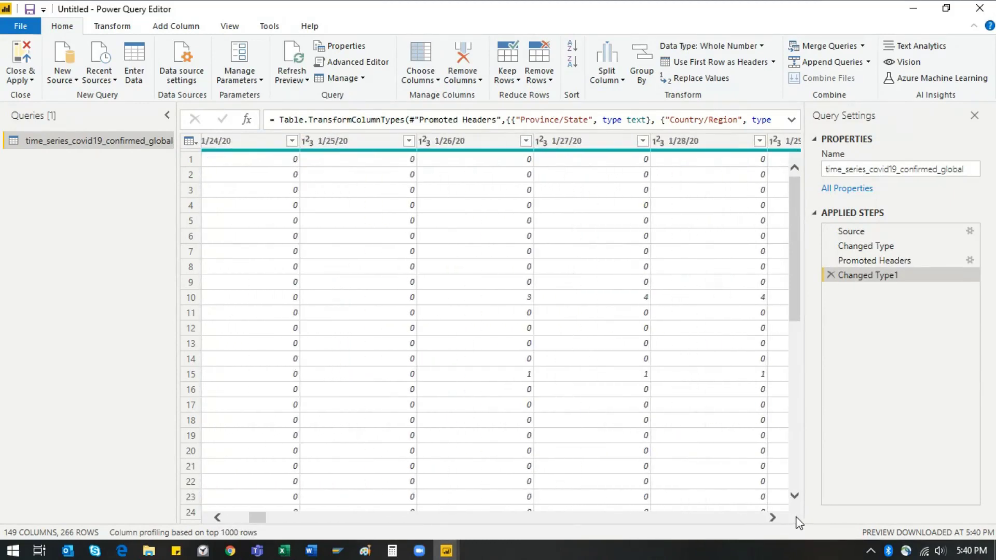
left_click(774, 517)
left_click(774, 517)
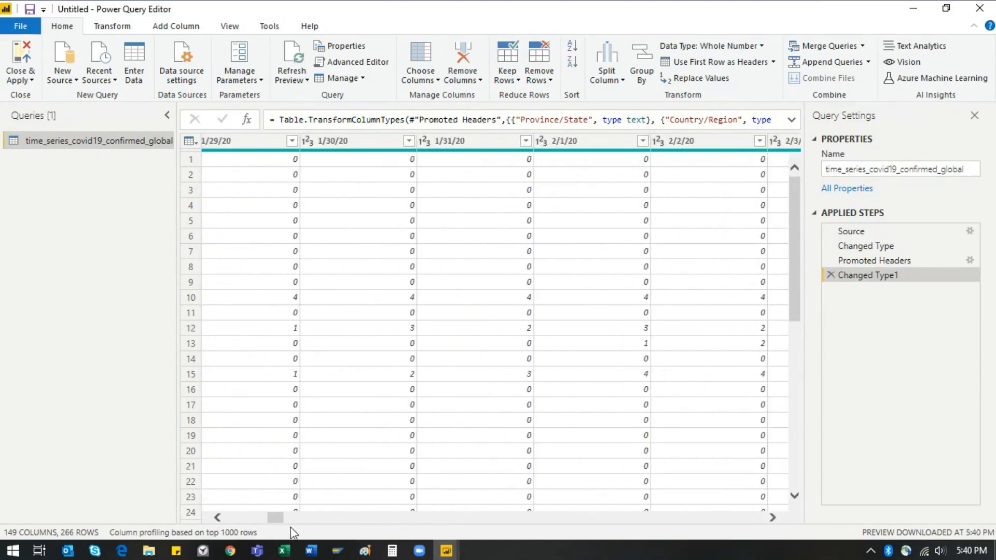
left_click_drag(278, 520, 784, 523)
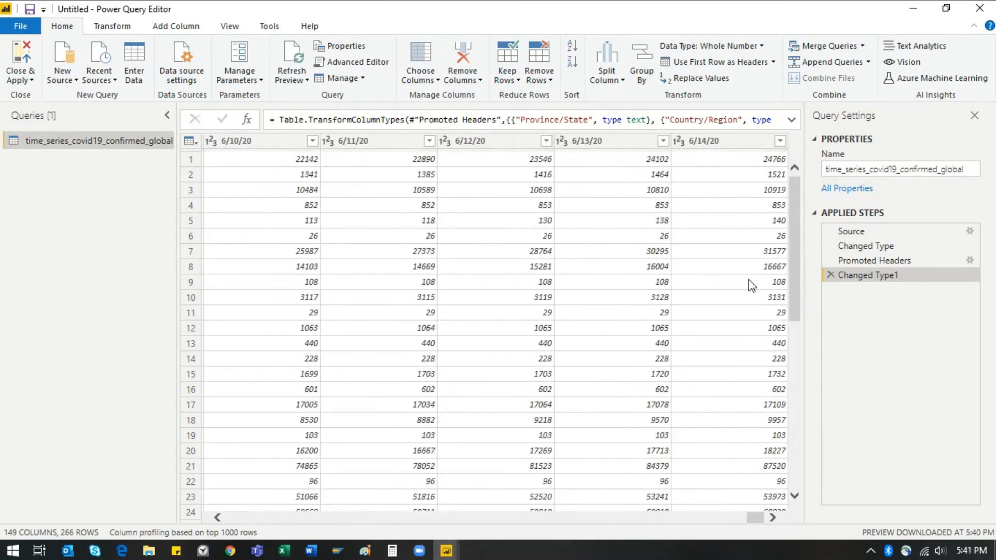
- Select every date column from 1/22/2020 onward and apply Transform > Unpivot Columns
left_click(731, 146, "shift")
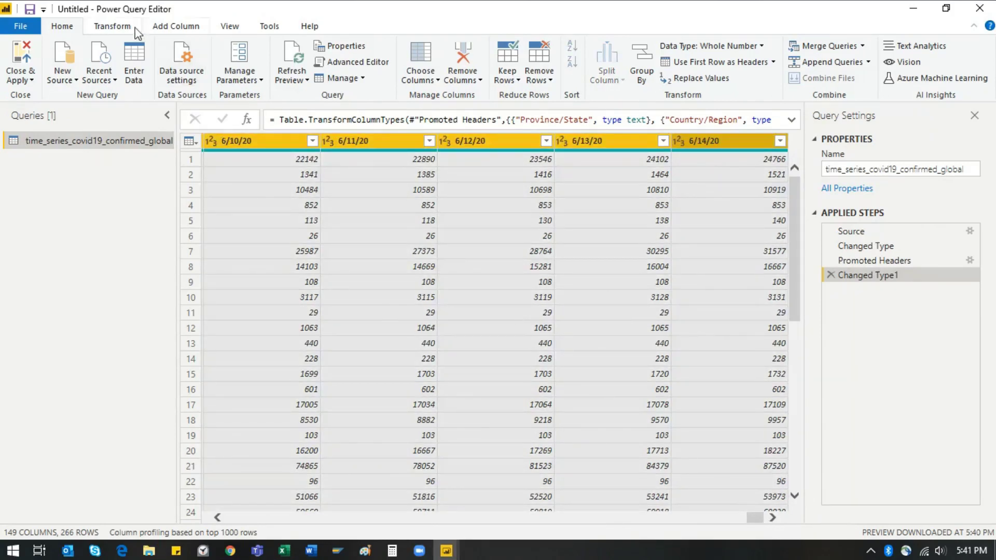
left_click(112, 26)
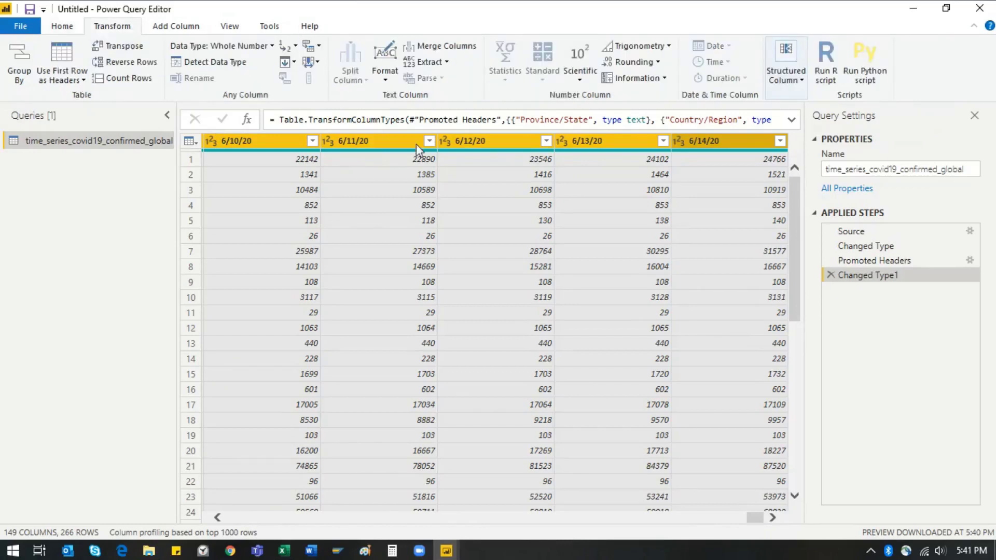
left_click(321, 49)
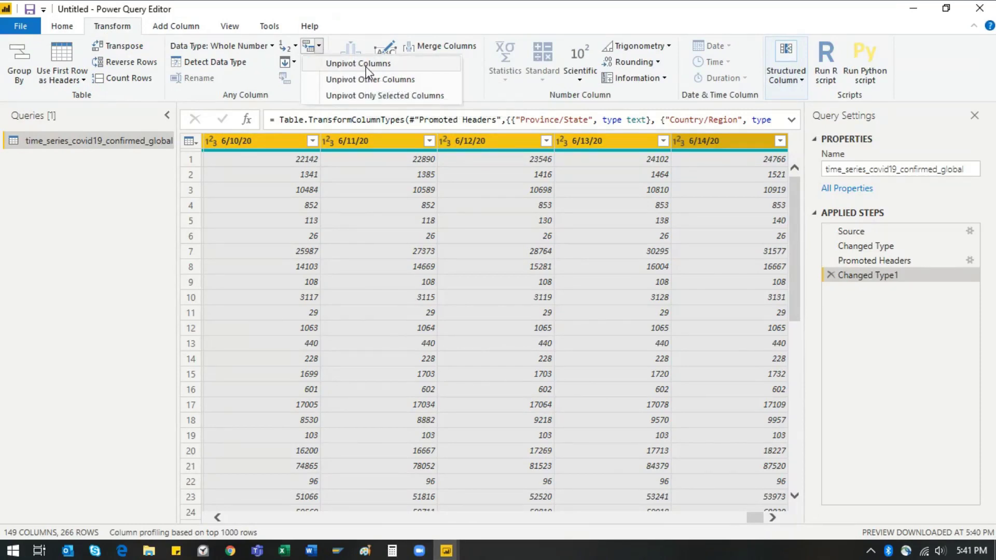
left_click(406, 67)
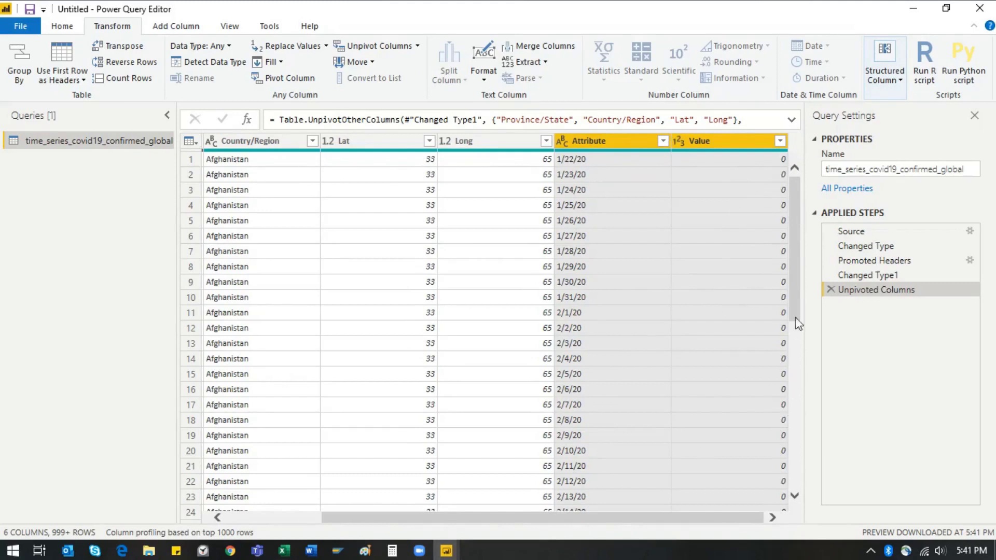
- Rename the Attribute header to Date and Value to Infected Number, and retype Date as Date
double_click(595, 142)
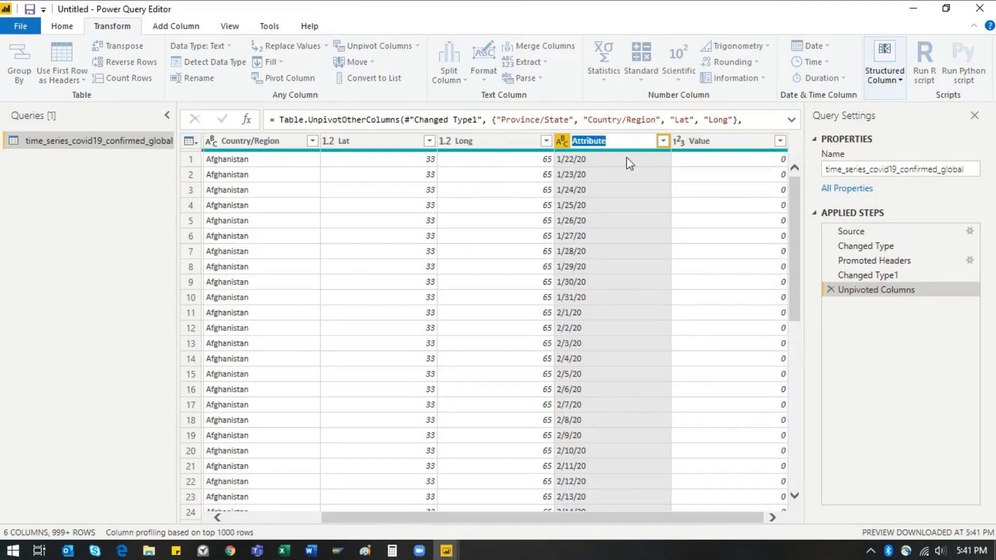
type("Date")
left_click(704, 141)
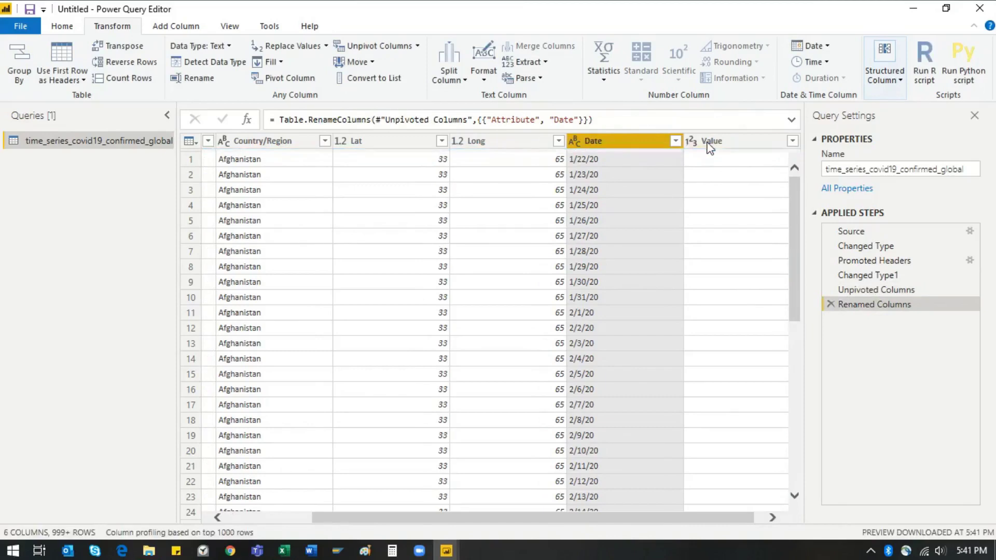
double_click(717, 142)
type("Infected Number")
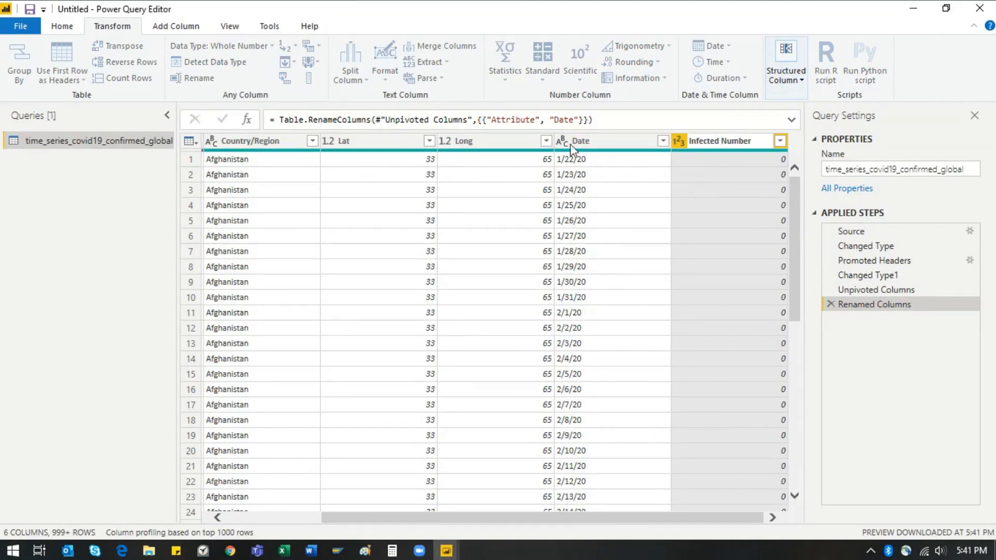
key("Return")
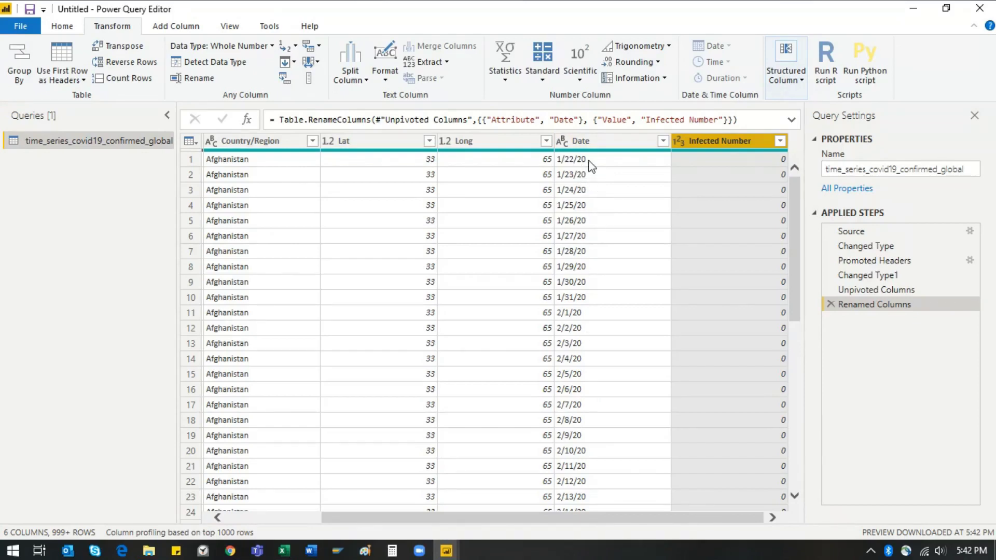
left_click(562, 143)
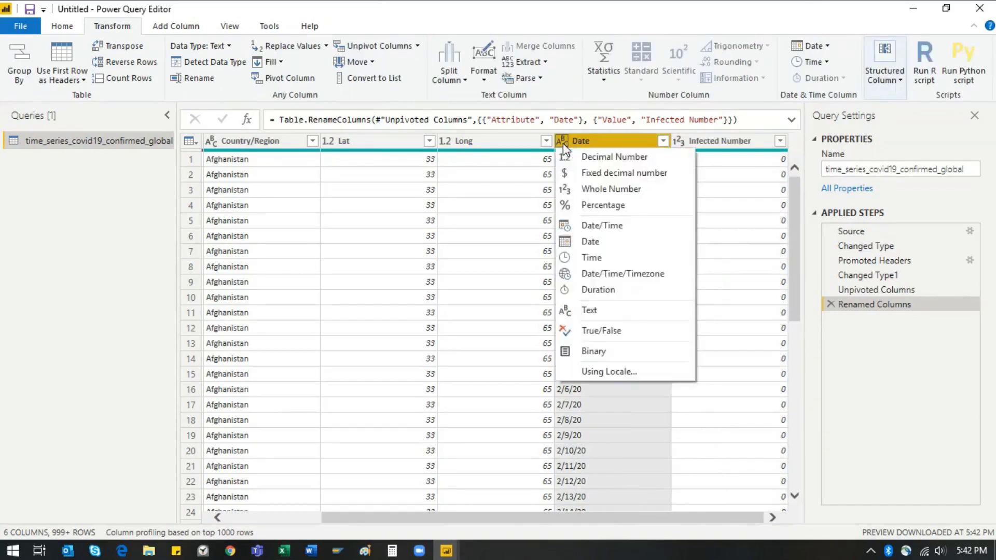
left_click(596, 242)
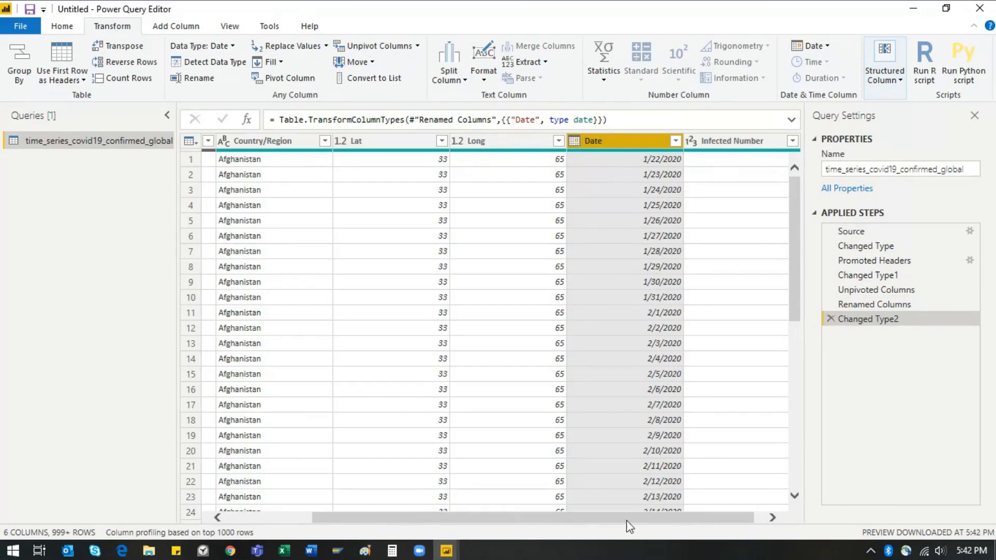
- Check Infected Number's data type and leave it as Whole Number
left_click_drag(629, 517, 686, 517)
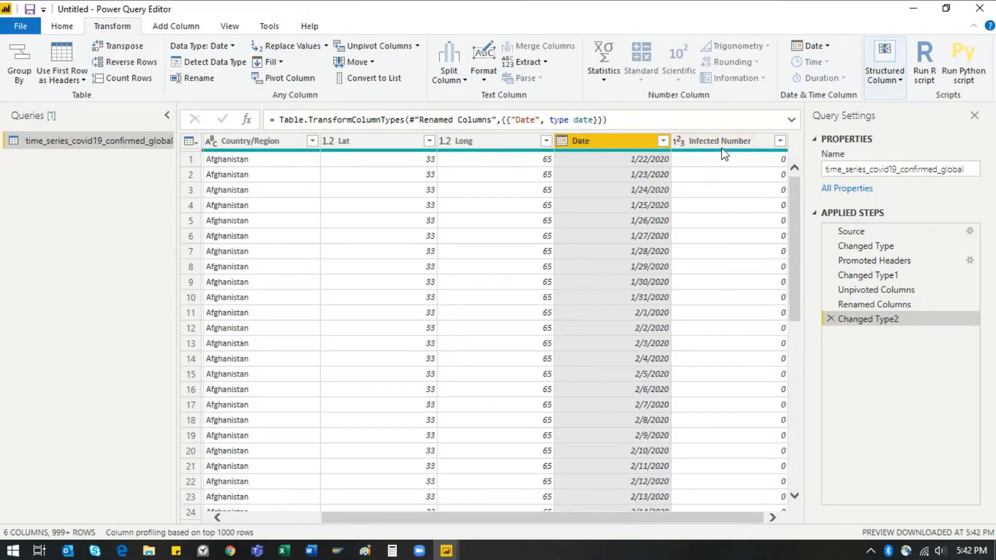
left_click(681, 142)
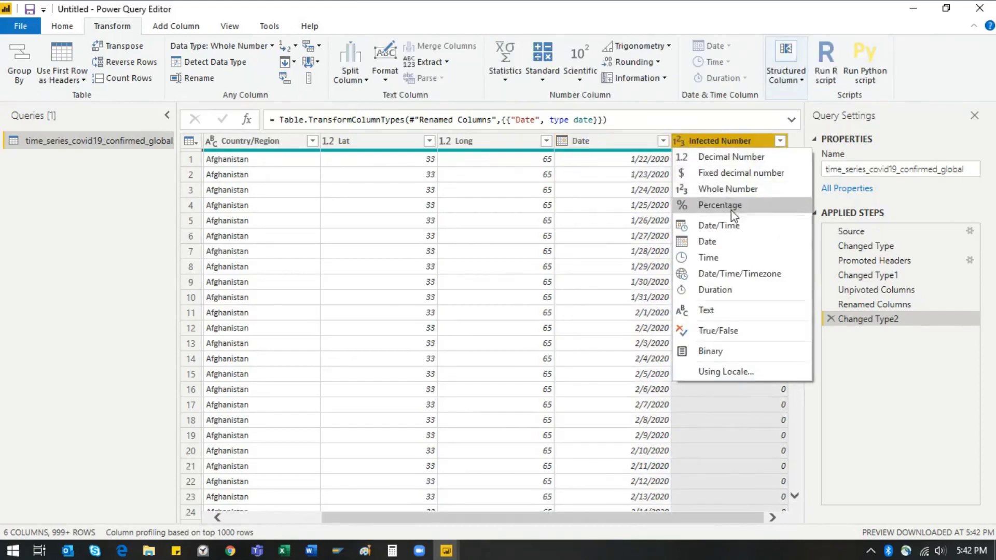
key("Escape")
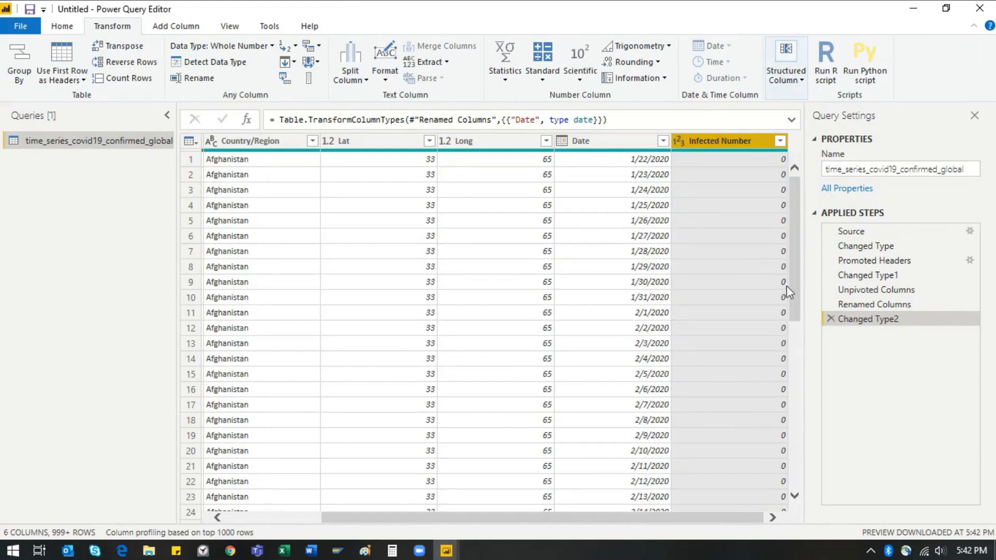
left_click_drag(658, 523, 536, 518)
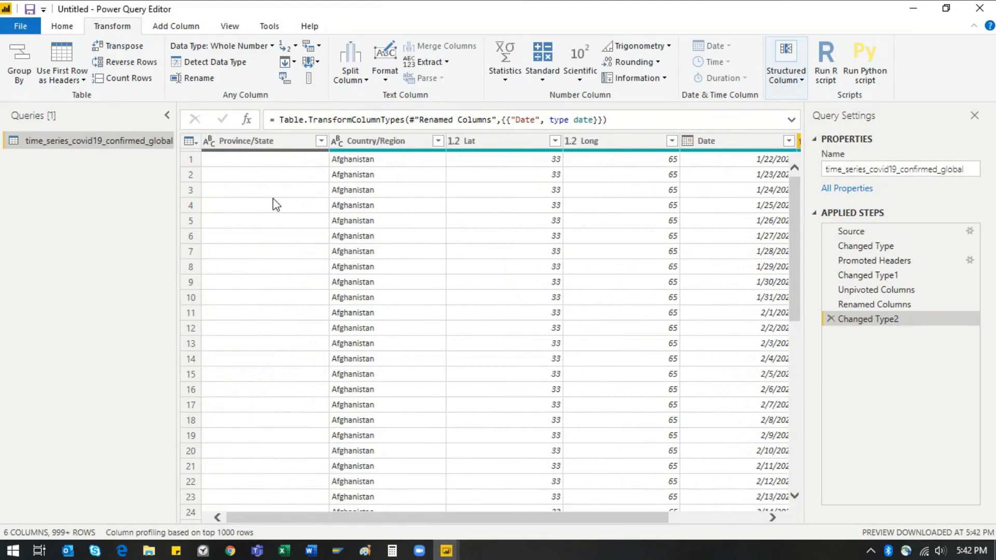
left_click(63, 28)
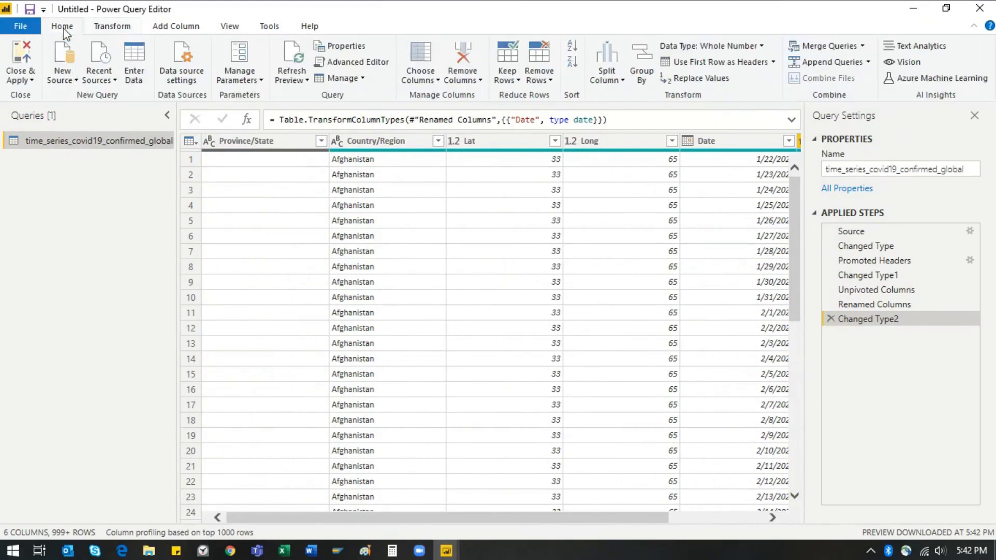
- Close & Apply to load the reshaped COVID query into the report
left_click(26, 51)
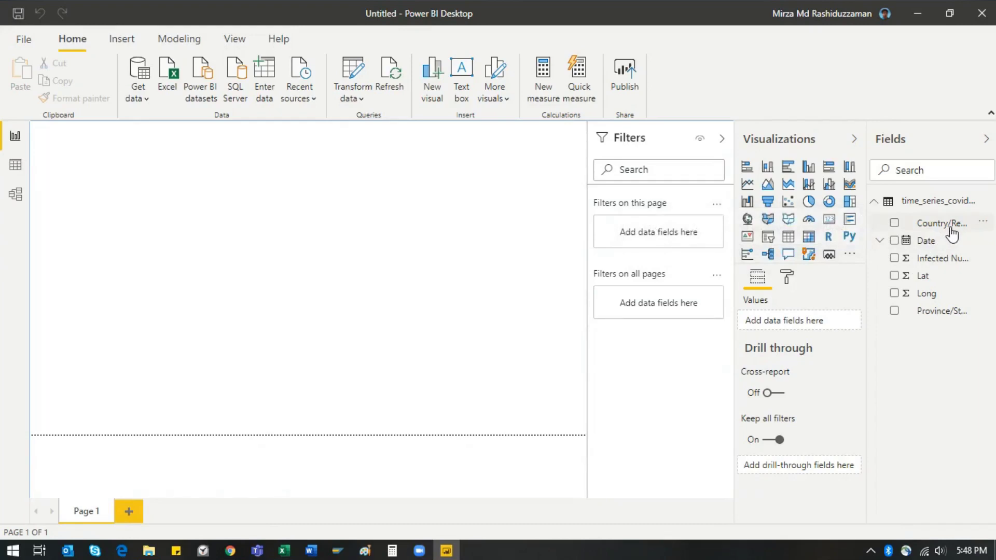
- Widen the Fields pane and expand Date into its Year, Quarter, Month and Day hierarchy
left_click_drag(870, 197, 813, 195)
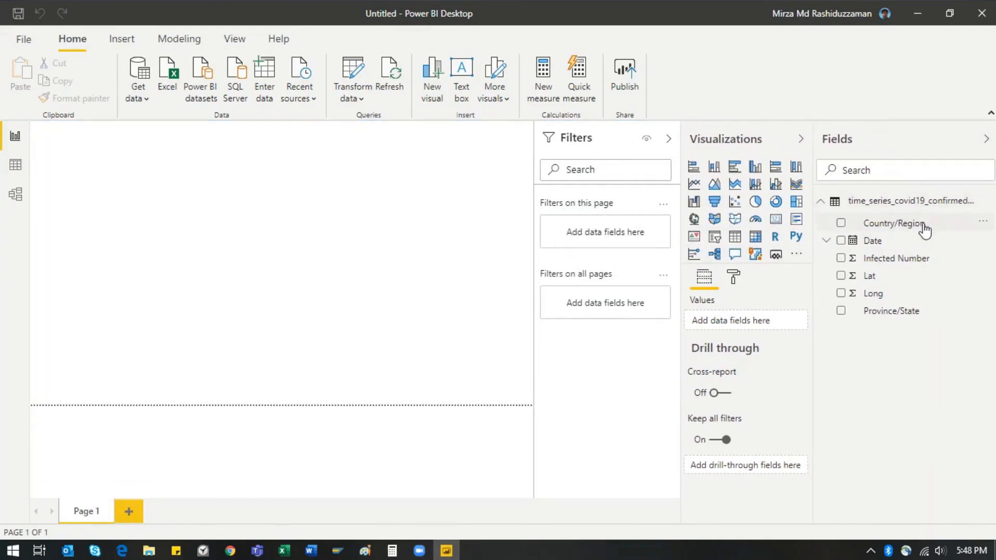
left_click(826, 240)
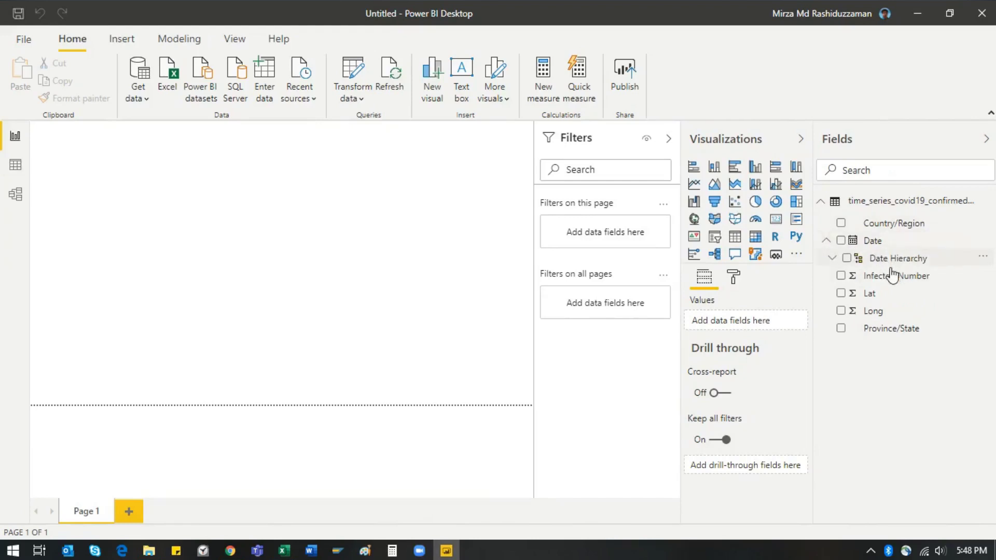
left_click(832, 259)
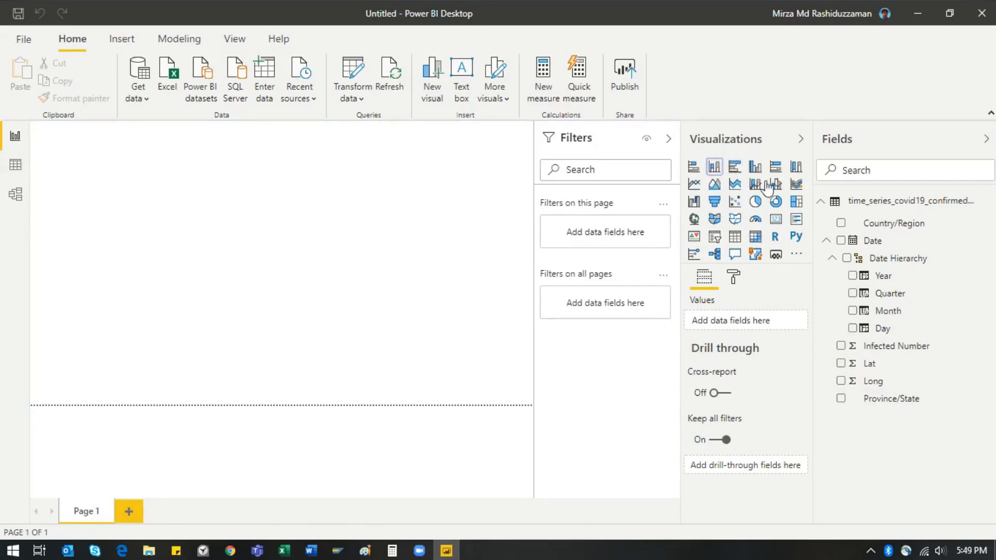
- Build a clustered column chart with Infected Number as values and Country/Region on the axis
left_click(714, 167)
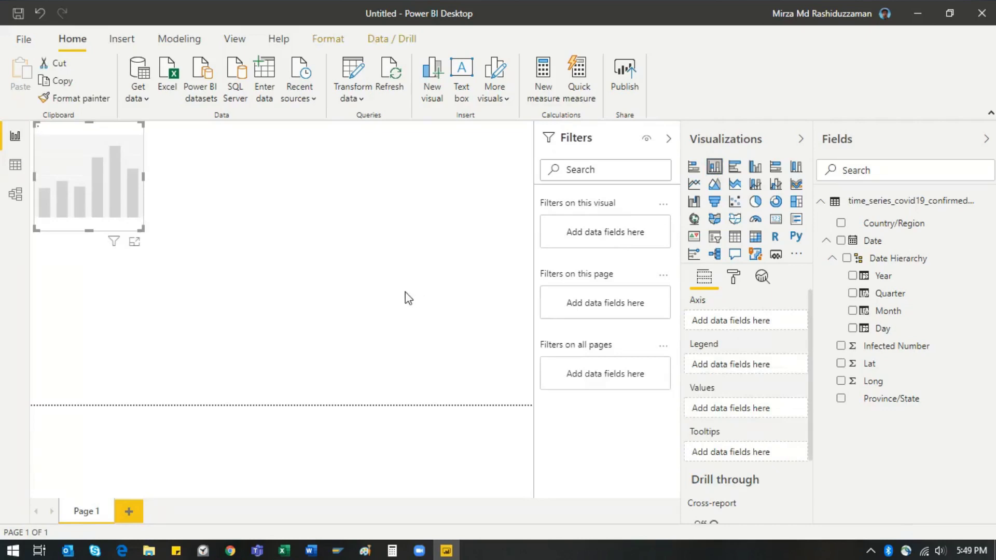
left_click_drag(911, 353, 108, 176)
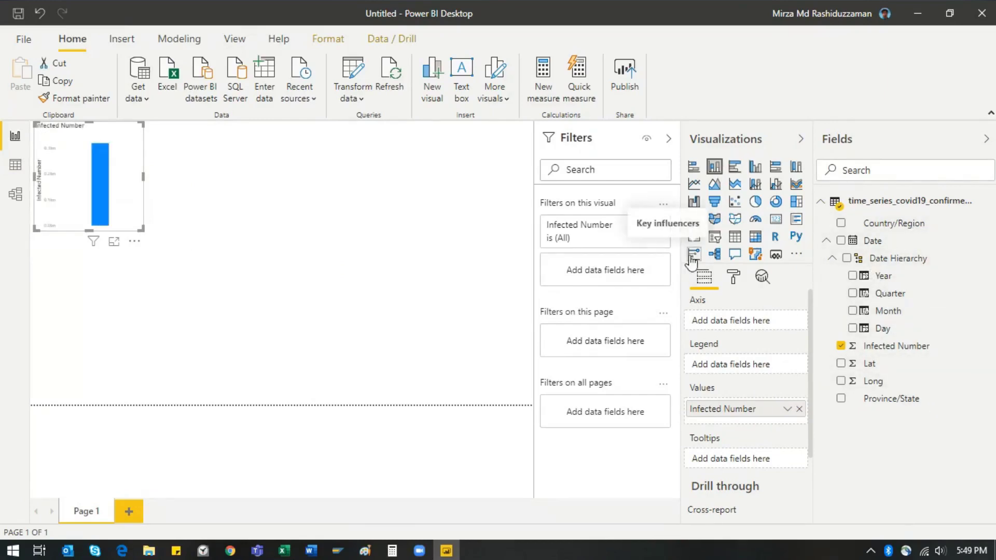
left_click_drag(905, 232, 505, 285)
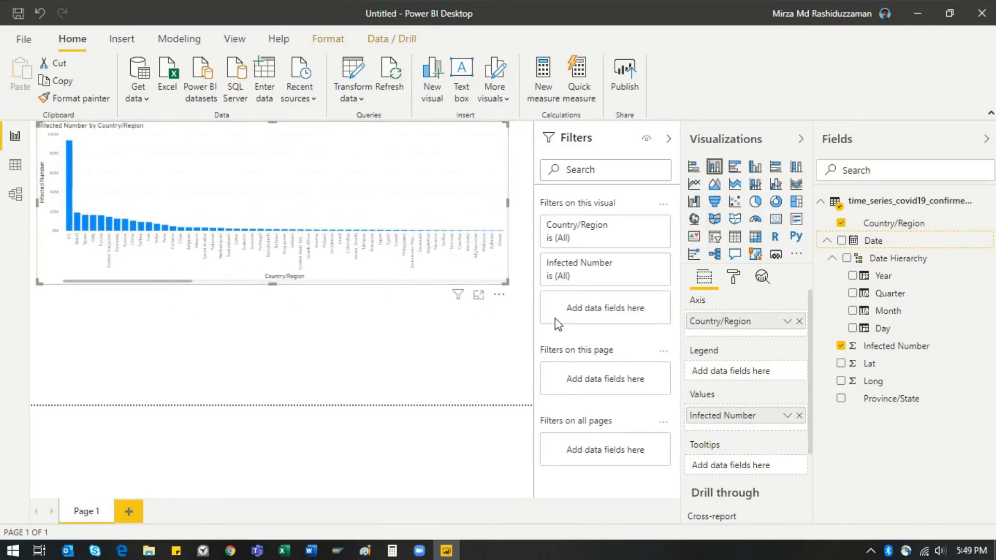
left_click(668, 139)
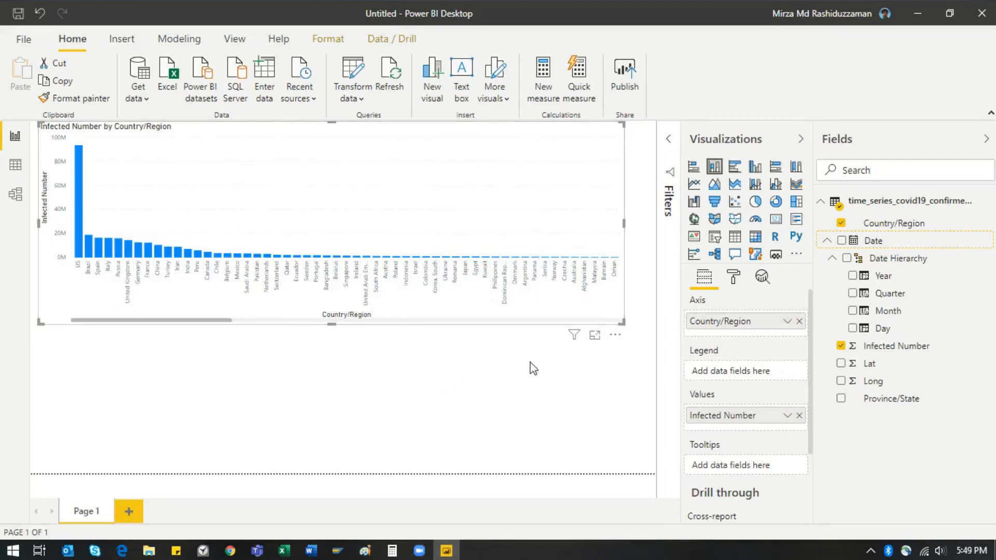
left_click(510, 363)
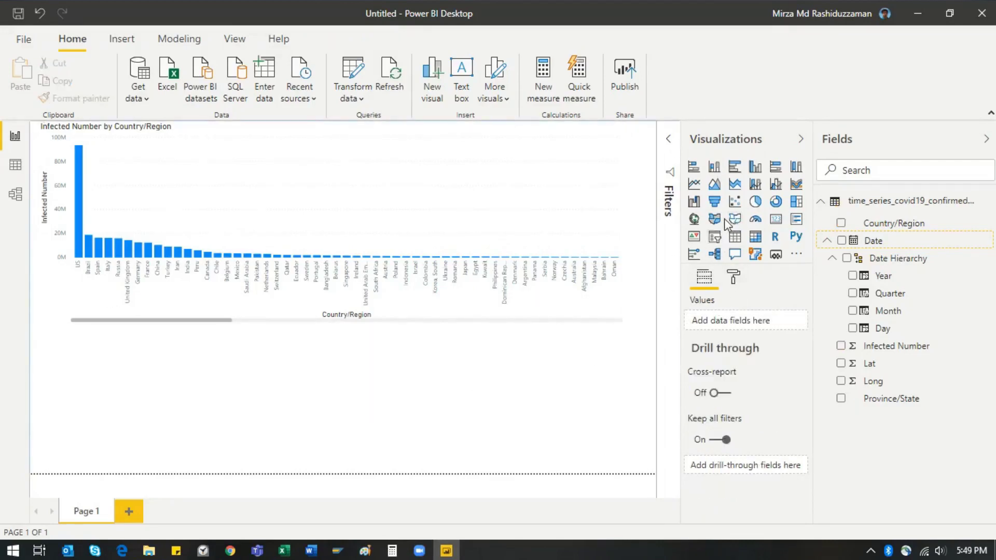